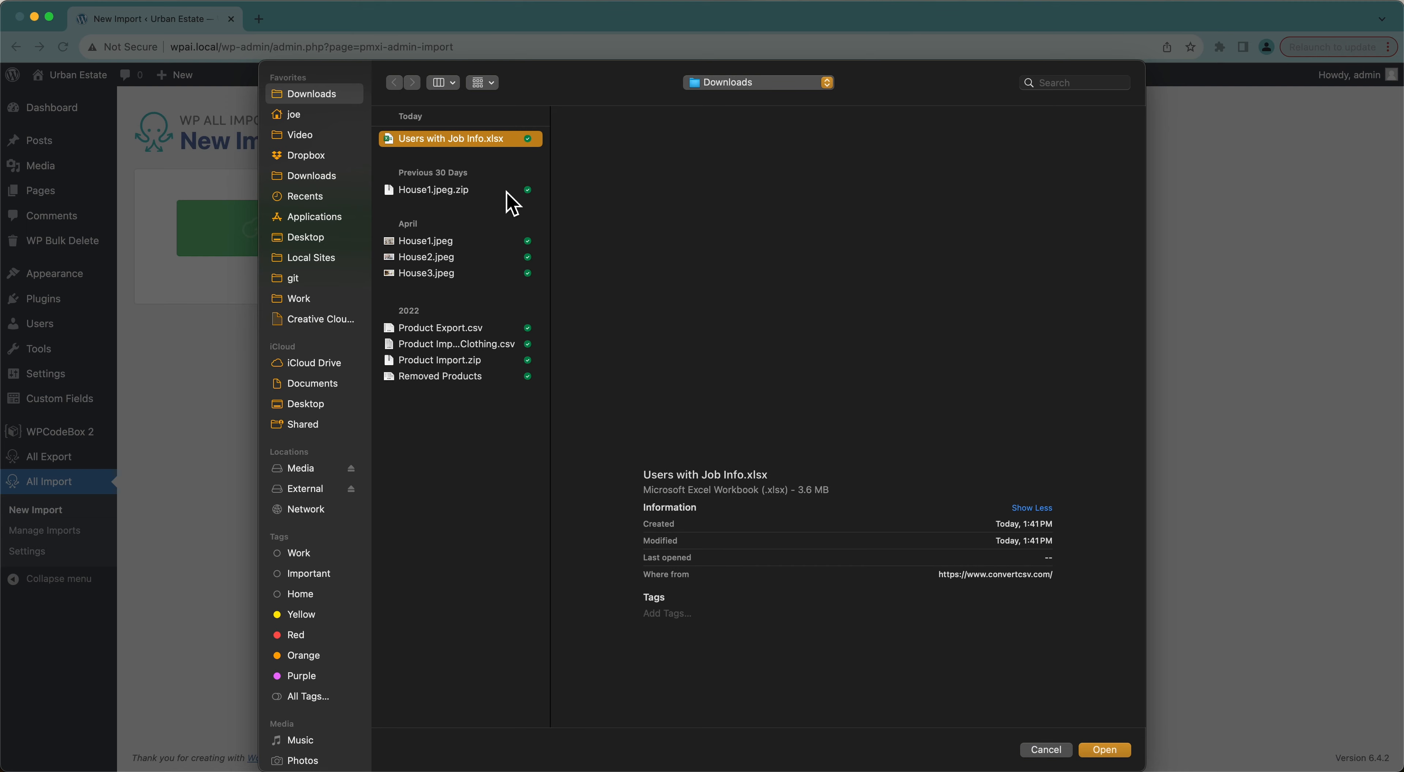
Preview and upload the Users with Job Info.xlsx spreadsheet.
key("space")
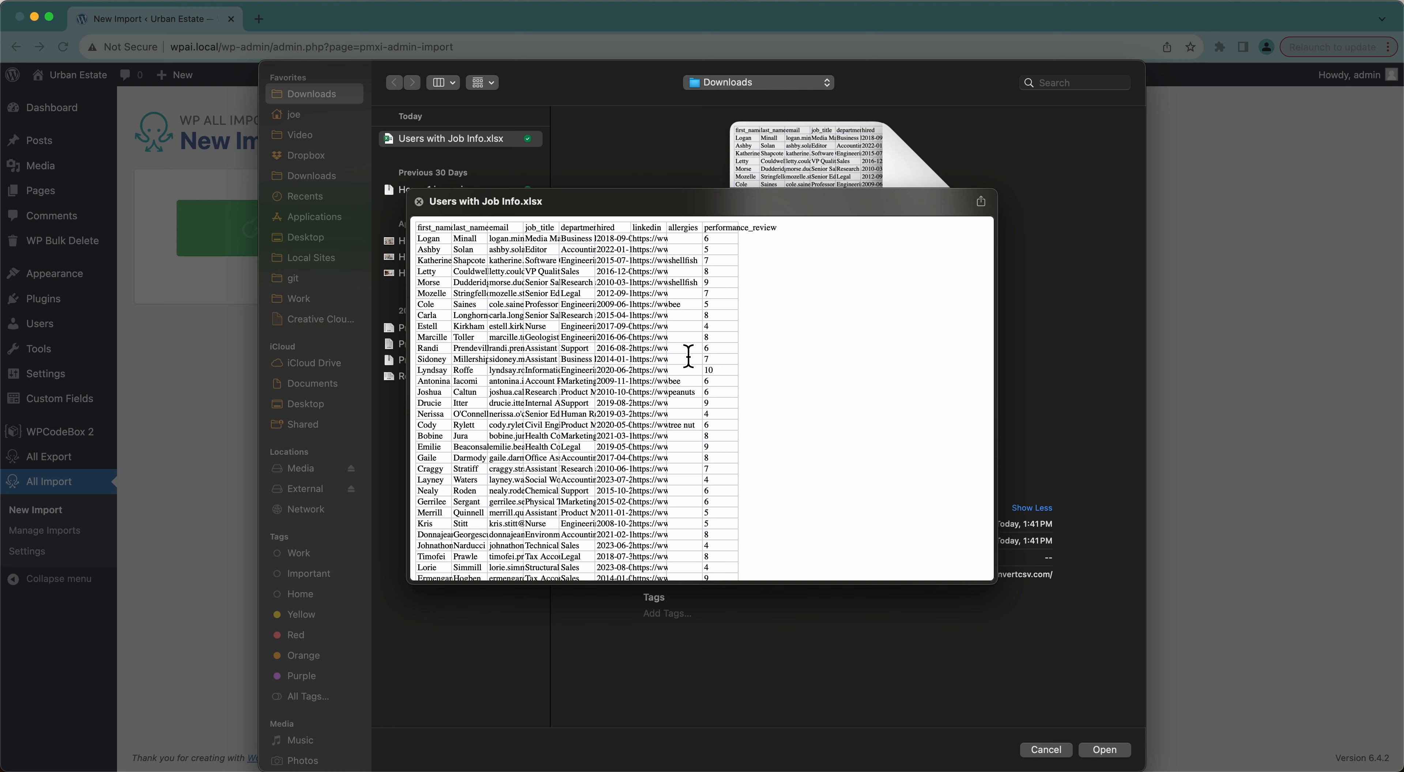
key("space")
left_click(1103, 750)
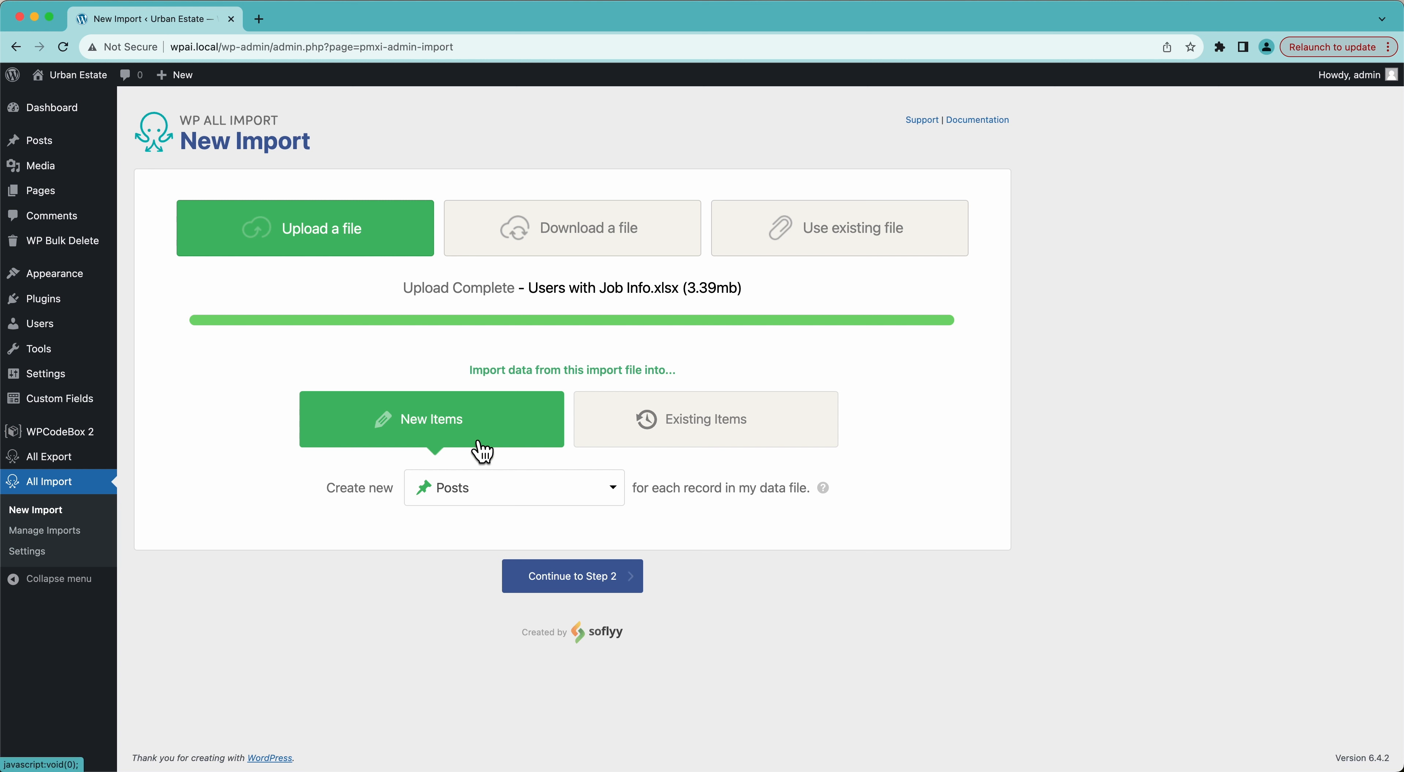
Set the import to create new Users and continue to step 2.
left_click(479, 494)
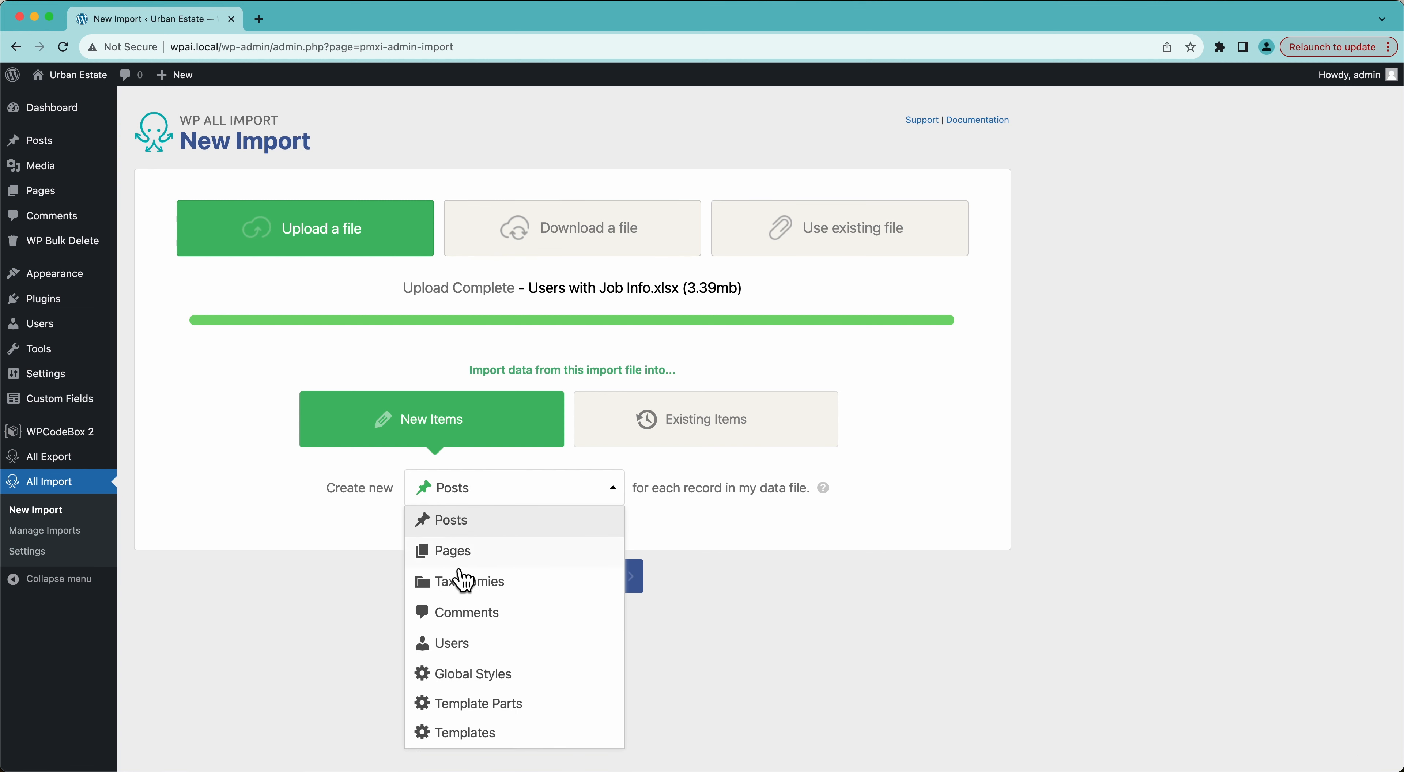
left_click(458, 646)
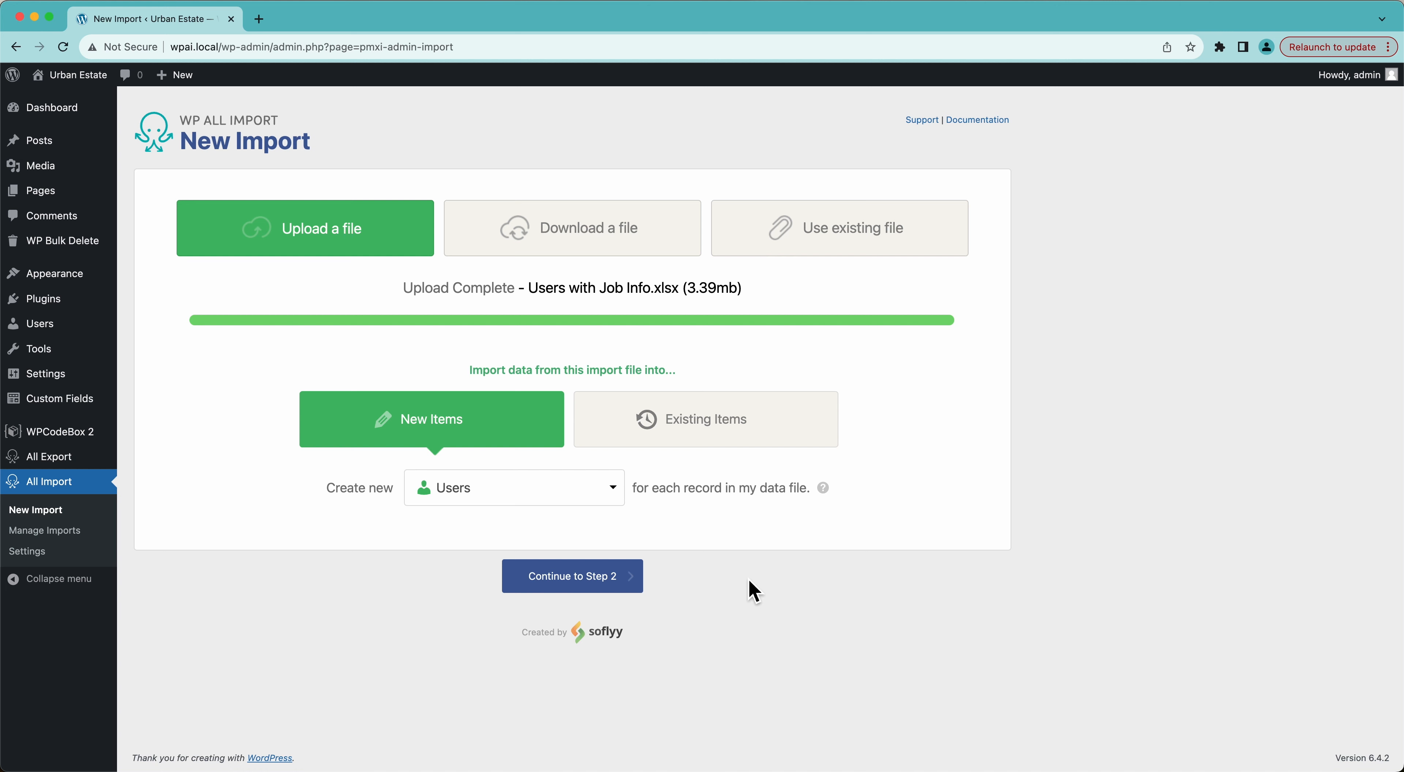
left_click(605, 583)
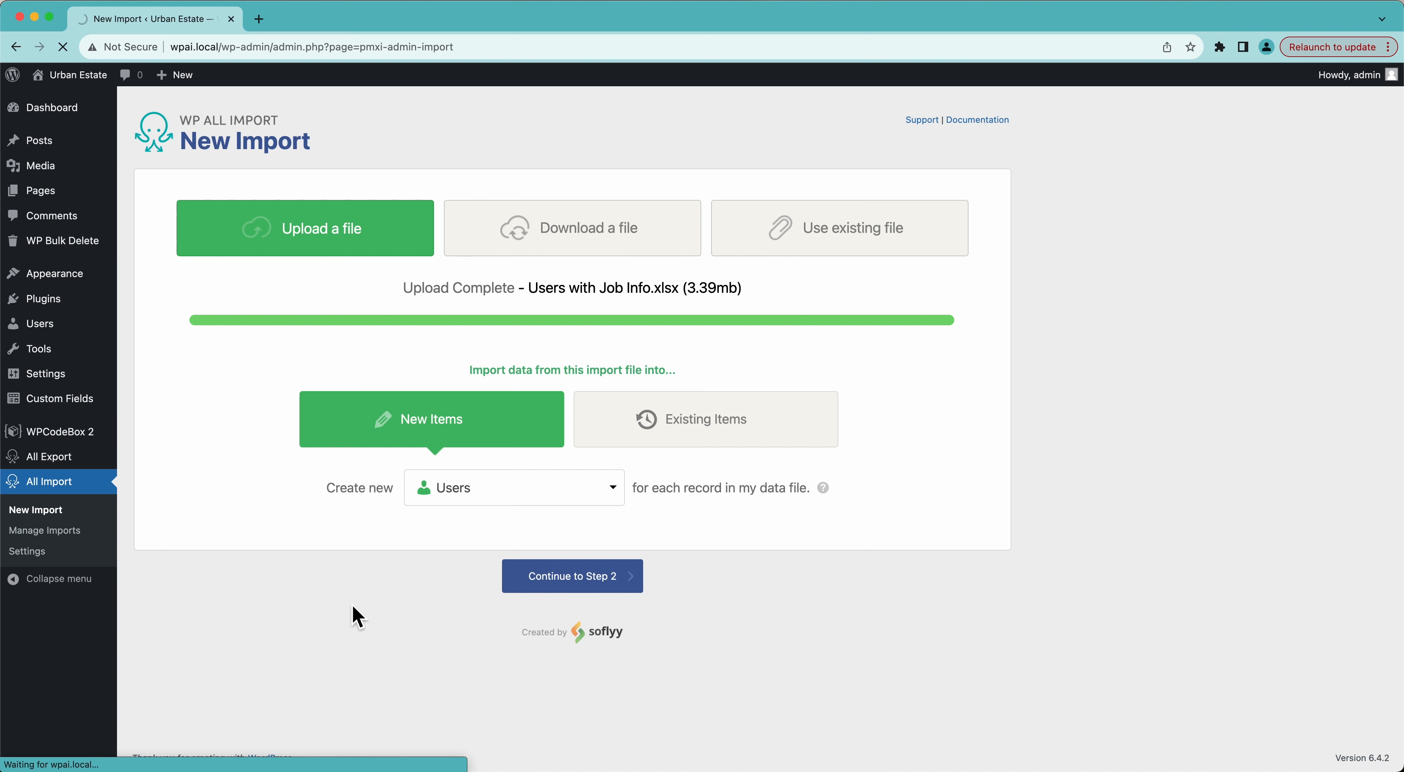
Leave filtering unset and continue with all 8345 records to the Step 3 template.
scroll(357, 616, "down", 5)
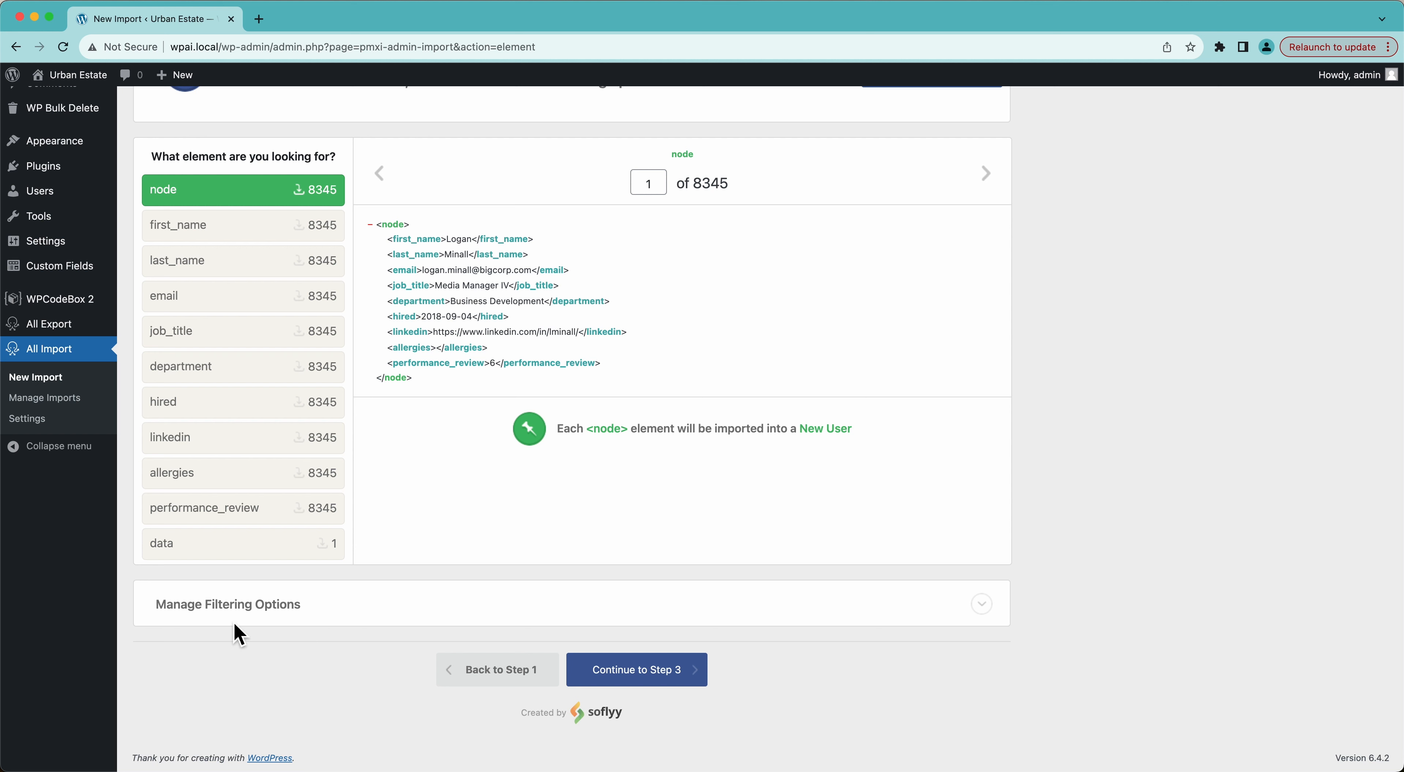
left_click(235, 608)
left_click(238, 618)
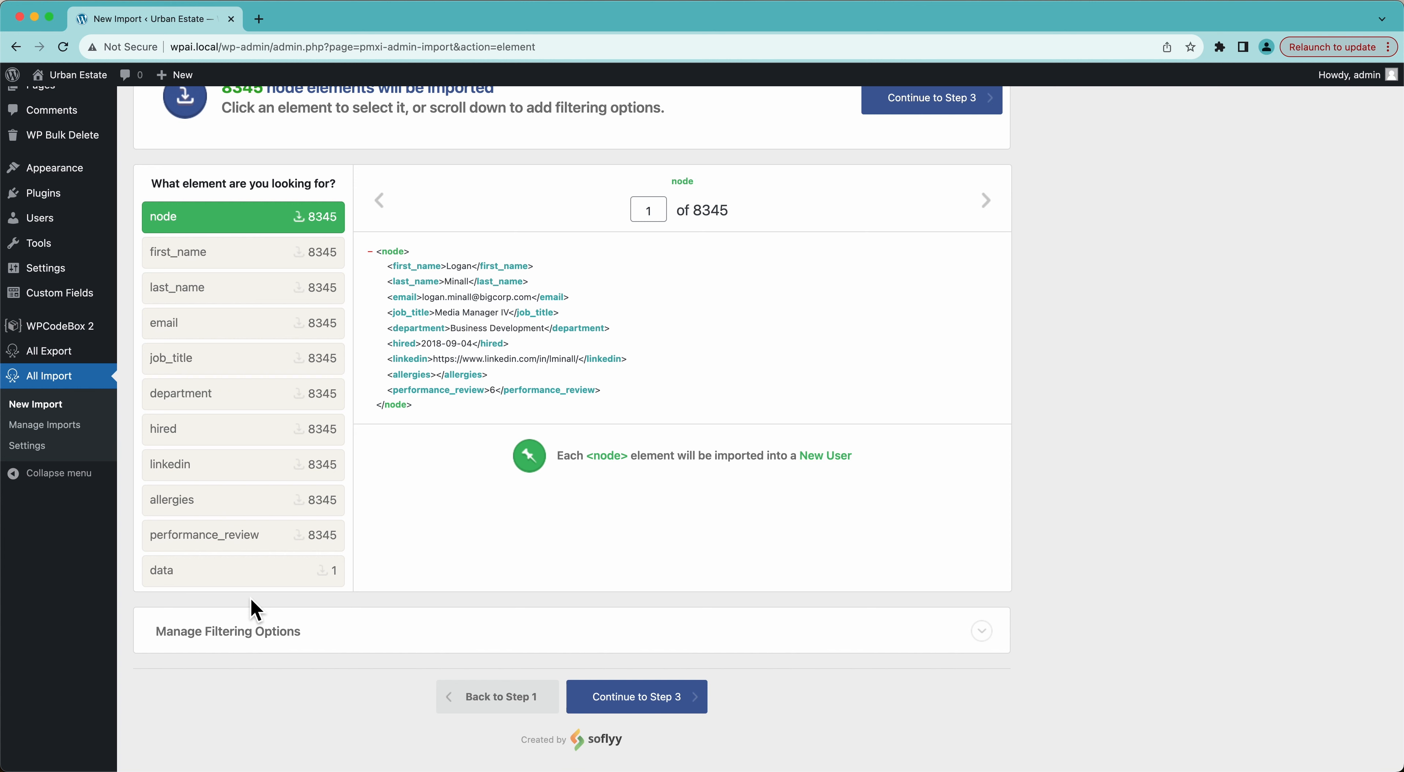
left_click(646, 705)
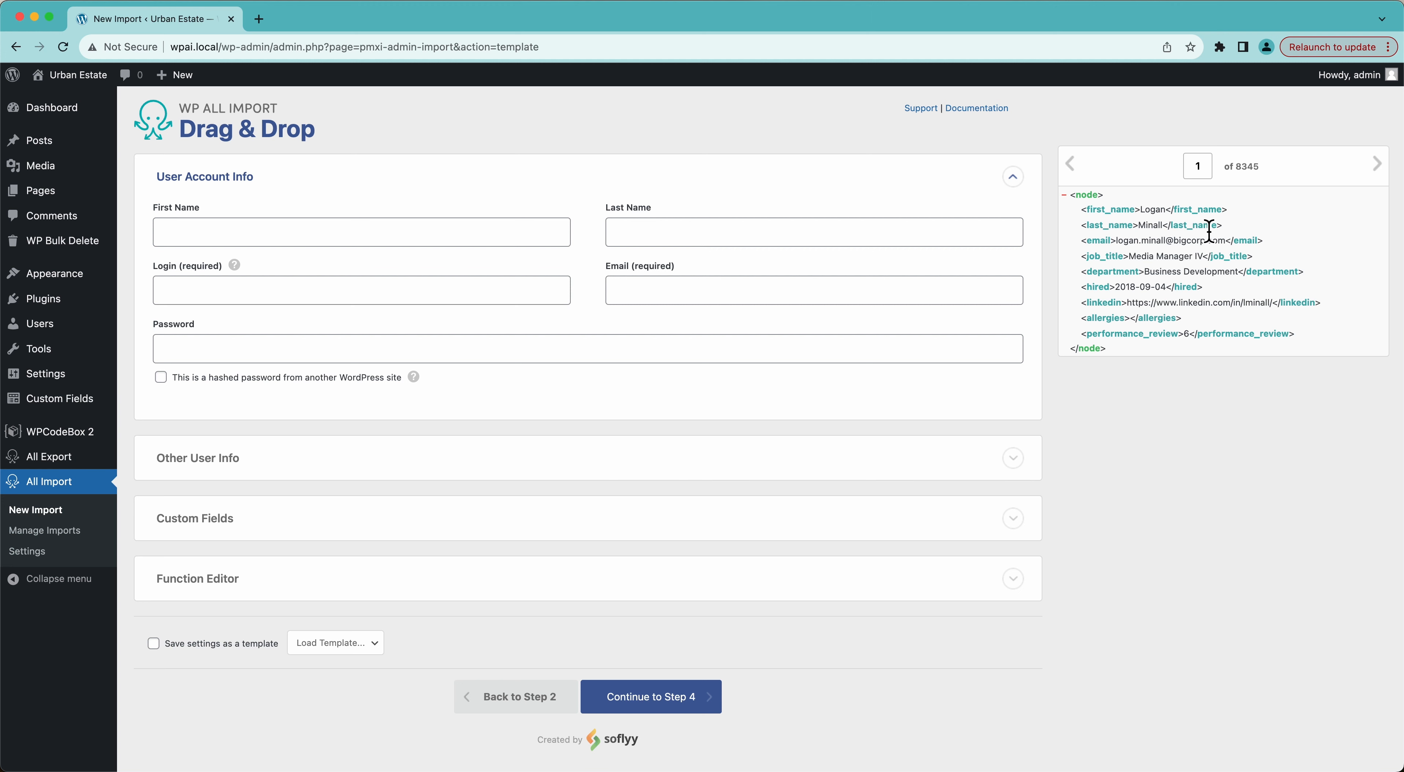
Map first_name to First Name, last_name to Last Name, both to Login, and email to Email.
left_click_drag(1128, 214, 518, 241)
left_click_drag(1127, 232, 869, 231)
left_click(314, 298)
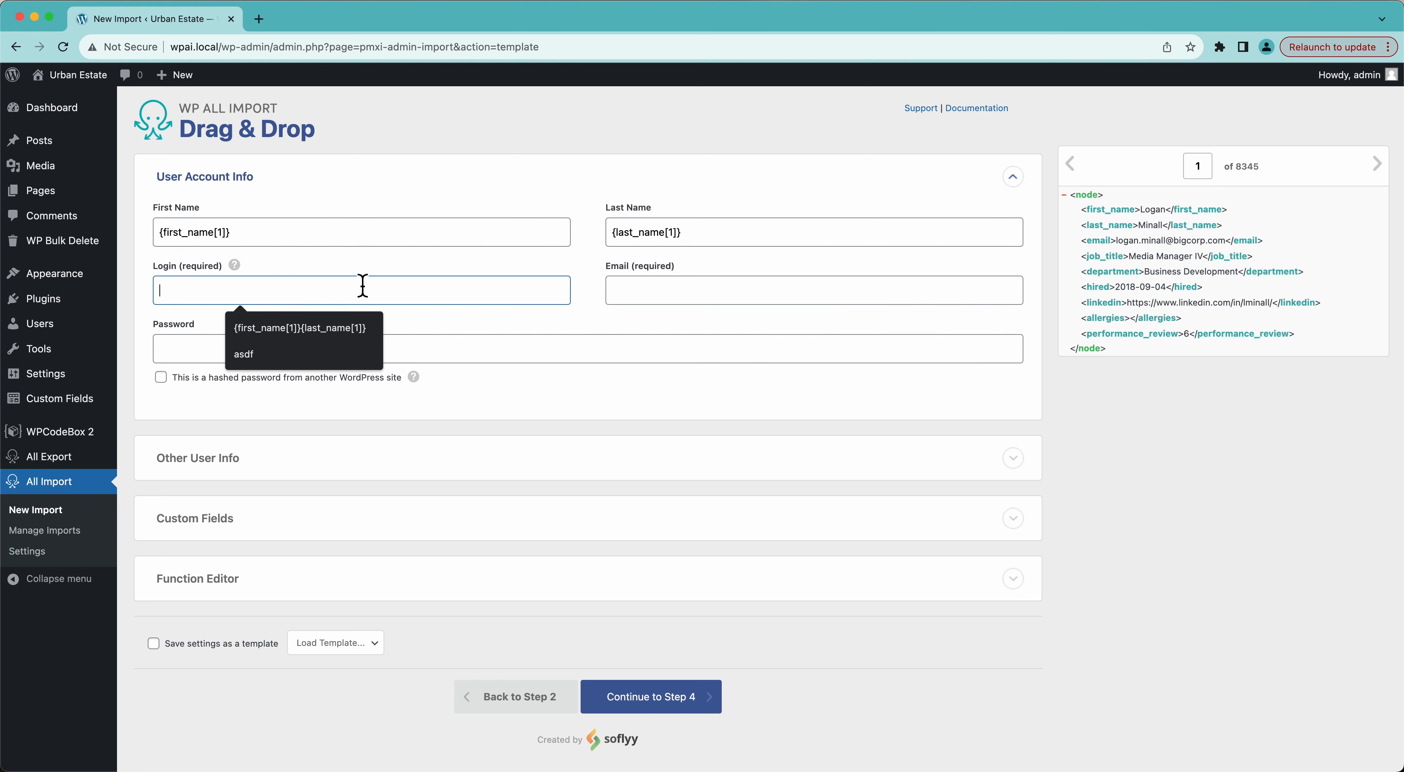
left_click_drag(1084, 210, 473, 301)
left_click_drag(1115, 230, 510, 299)
left_click(645, 291)
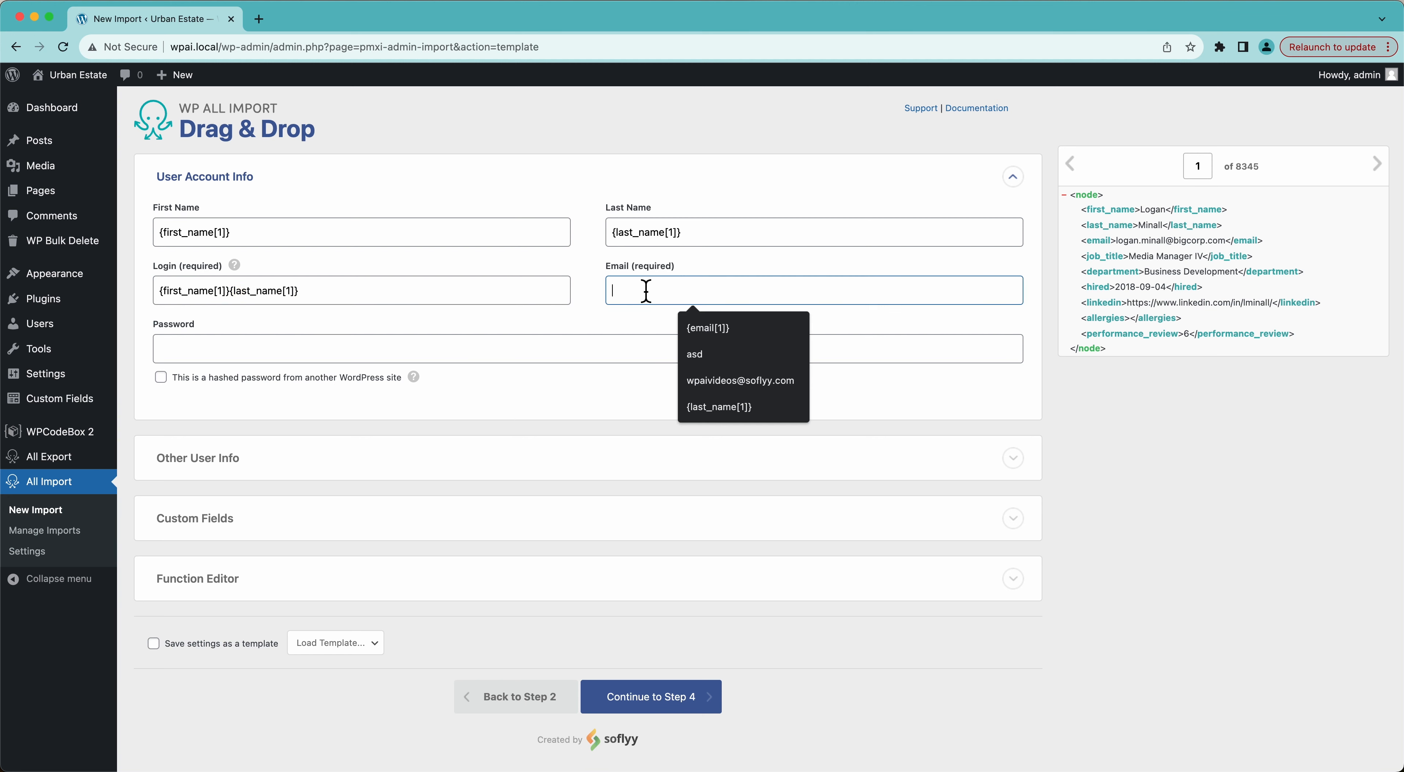
left_click_drag(1096, 241, 829, 294)
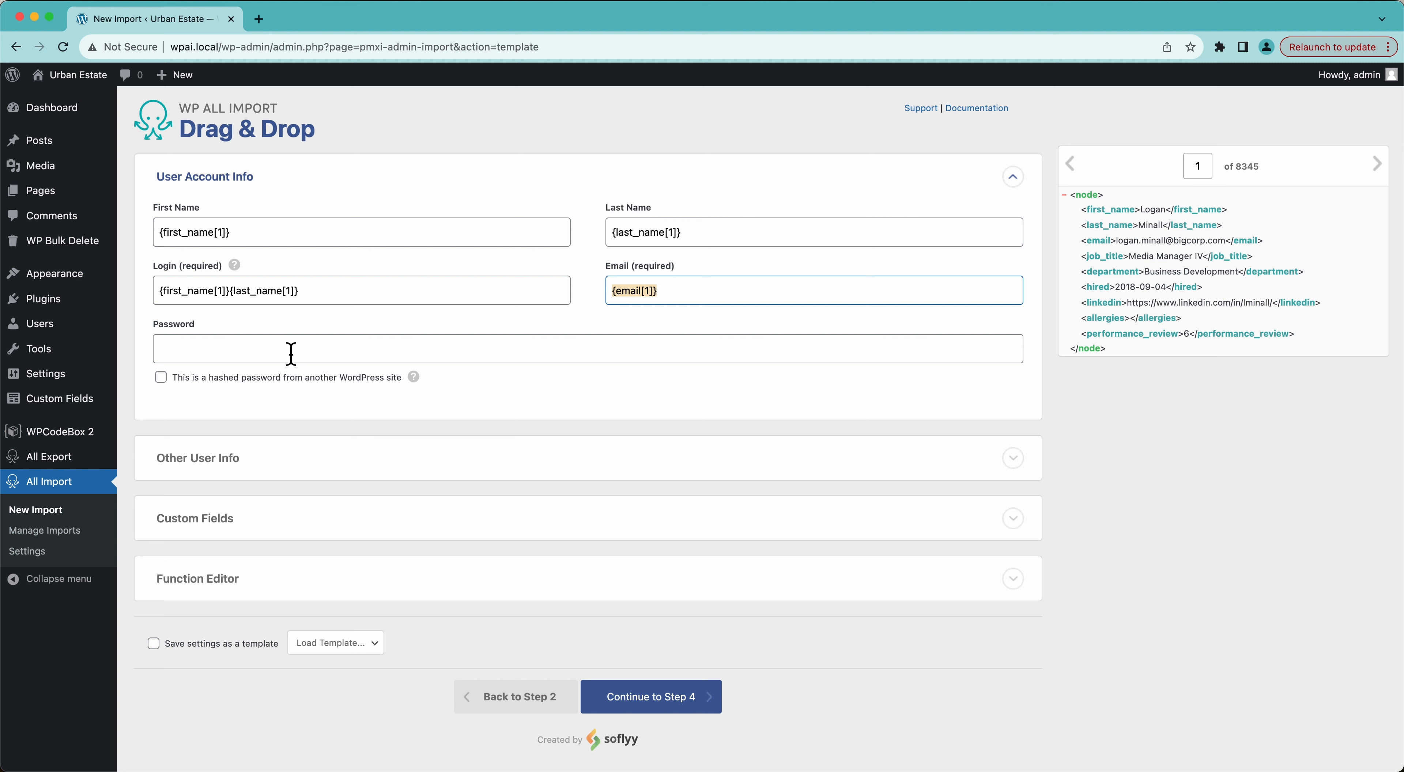
left_click(389, 356)
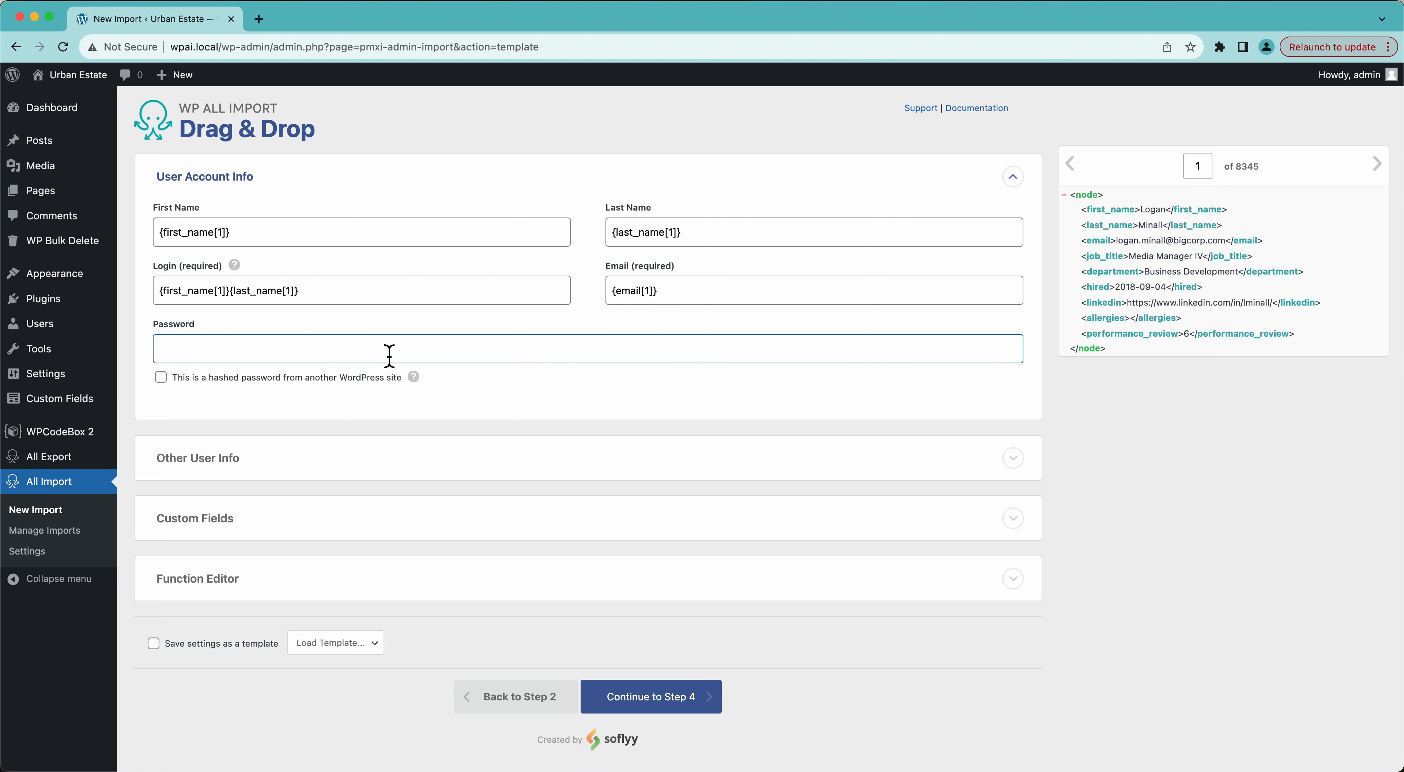
type("defaultpassword")
key("super+BackSpace")
left_click(538, 417)
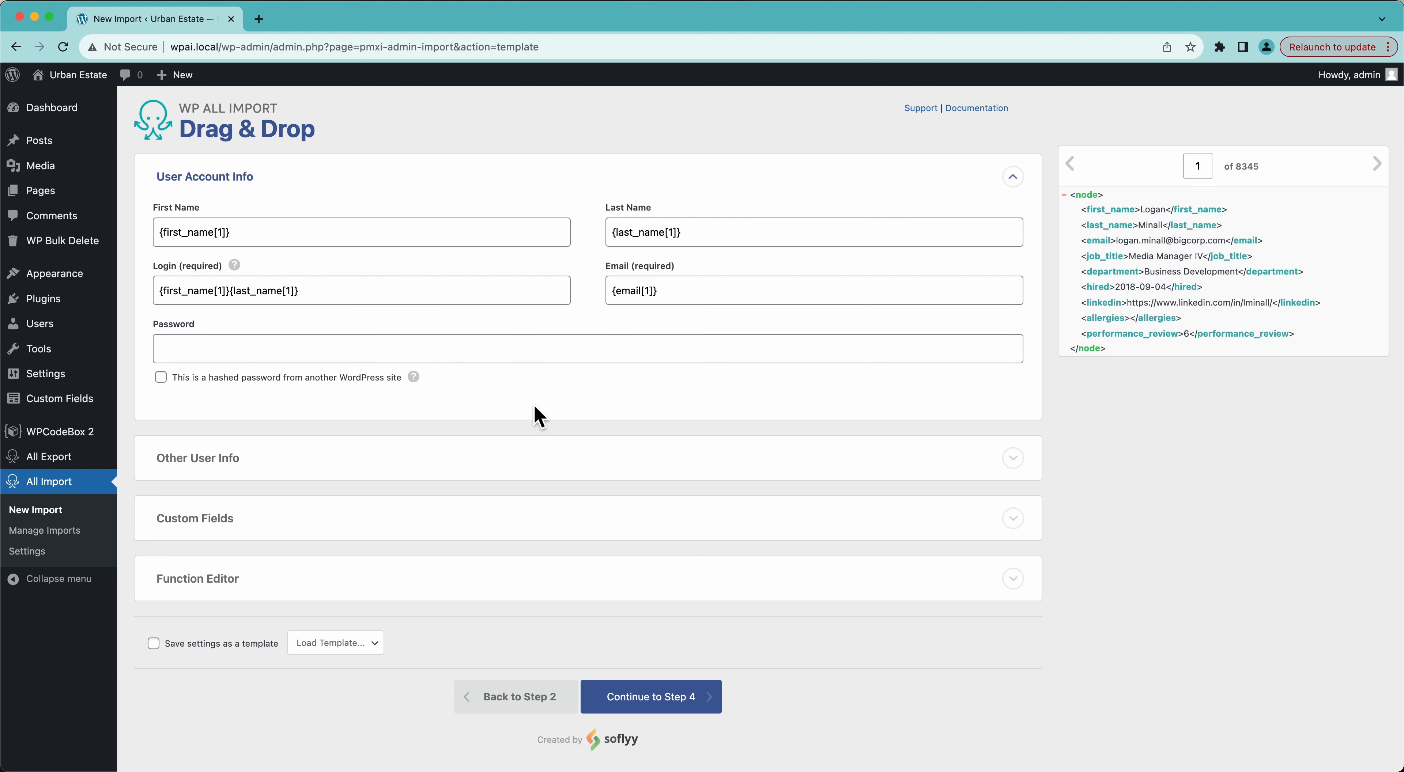
left_click(202, 459)
Set the user Role to subscriber.
scroll(207, 458, "down", 5)
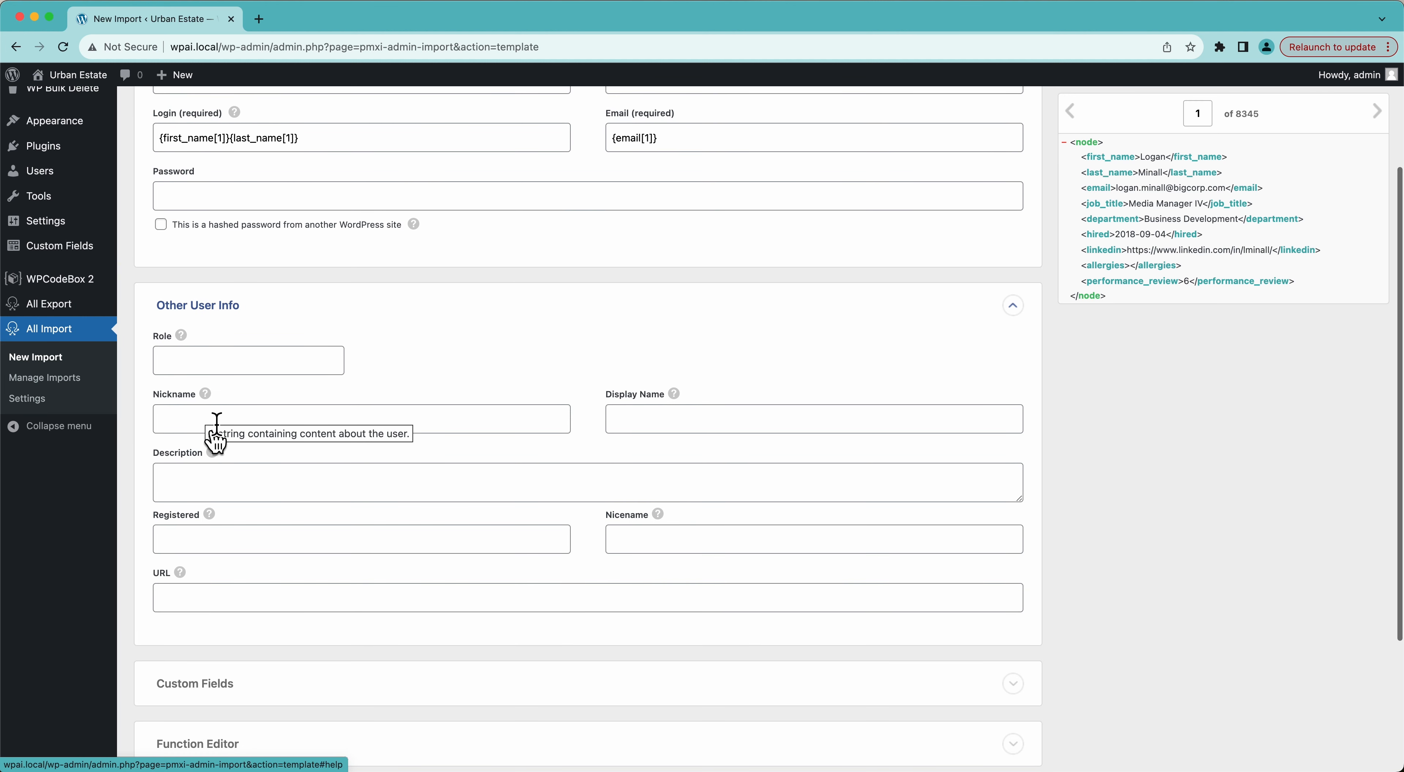
left_click(167, 361)
type("su")
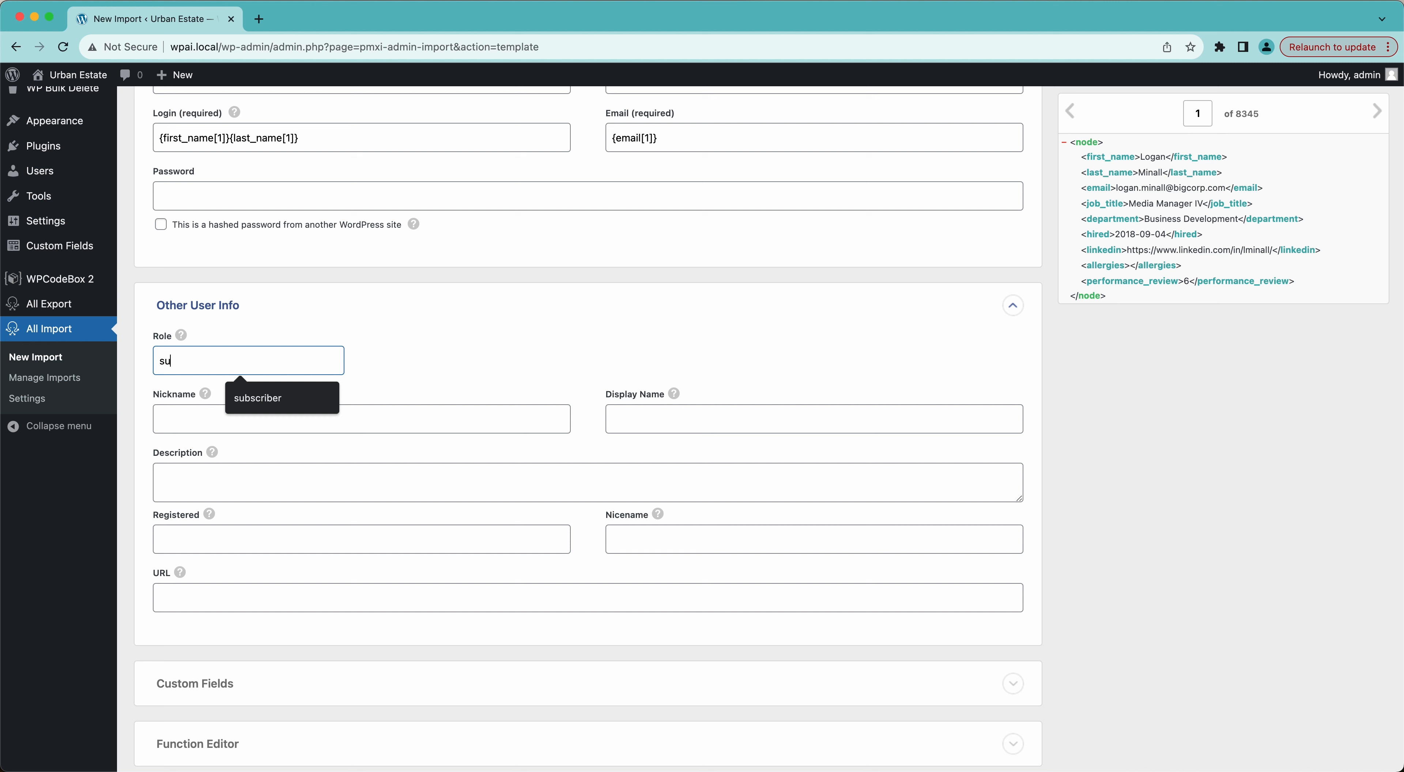
type("bscro")
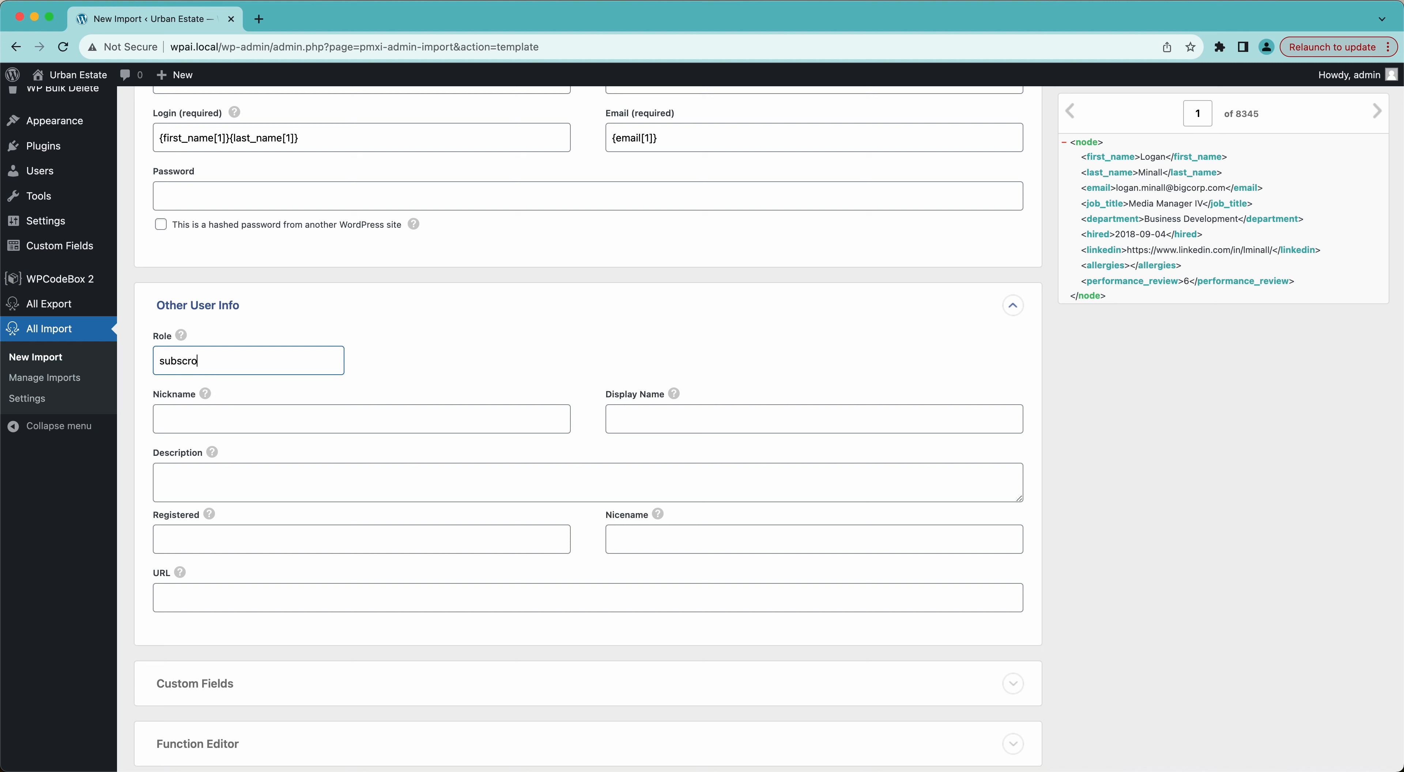
key("BackSpace")
type("iber")
left_click(445, 359)
Build the Description as '{job_title[1]} in the {job_title[1]} department.'.
mouse_move(206, 400)
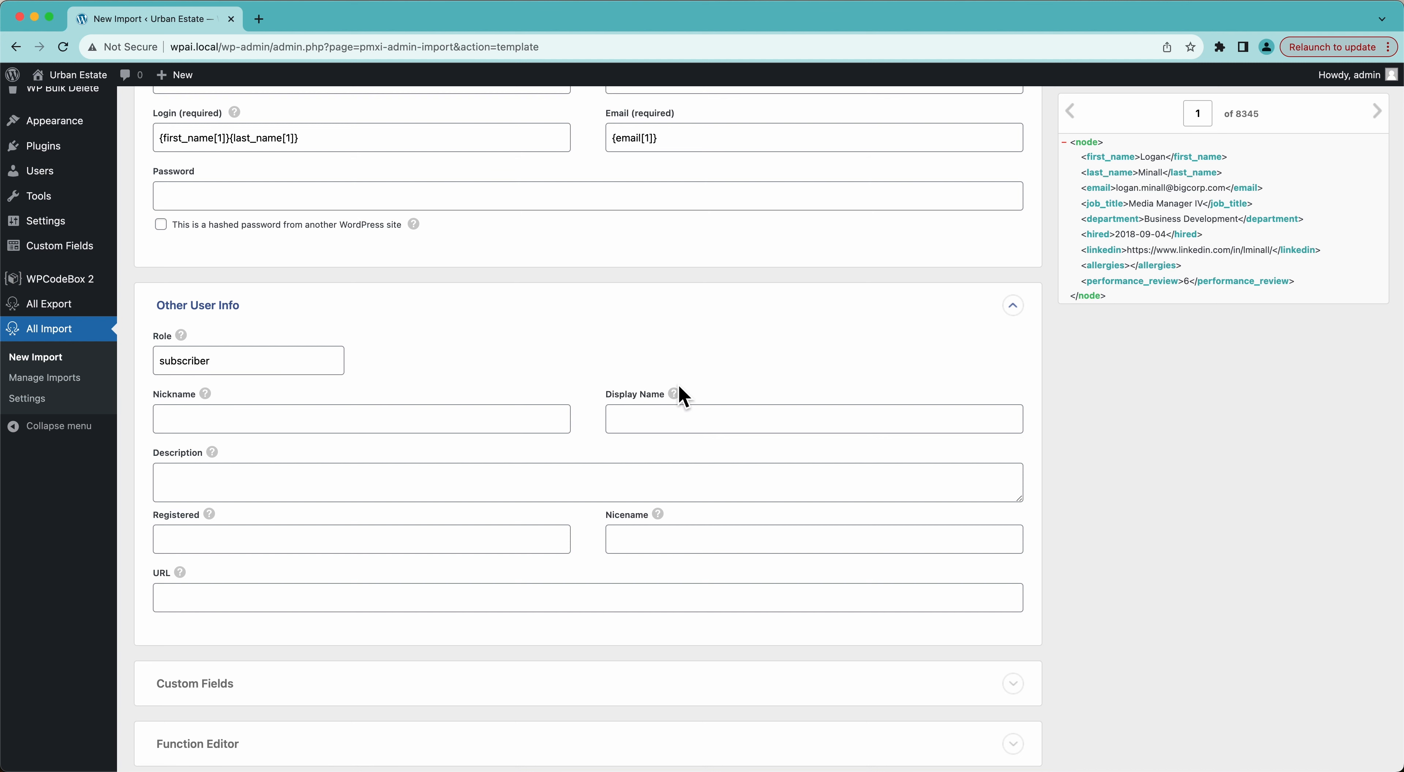
mouse_move(676, 399)
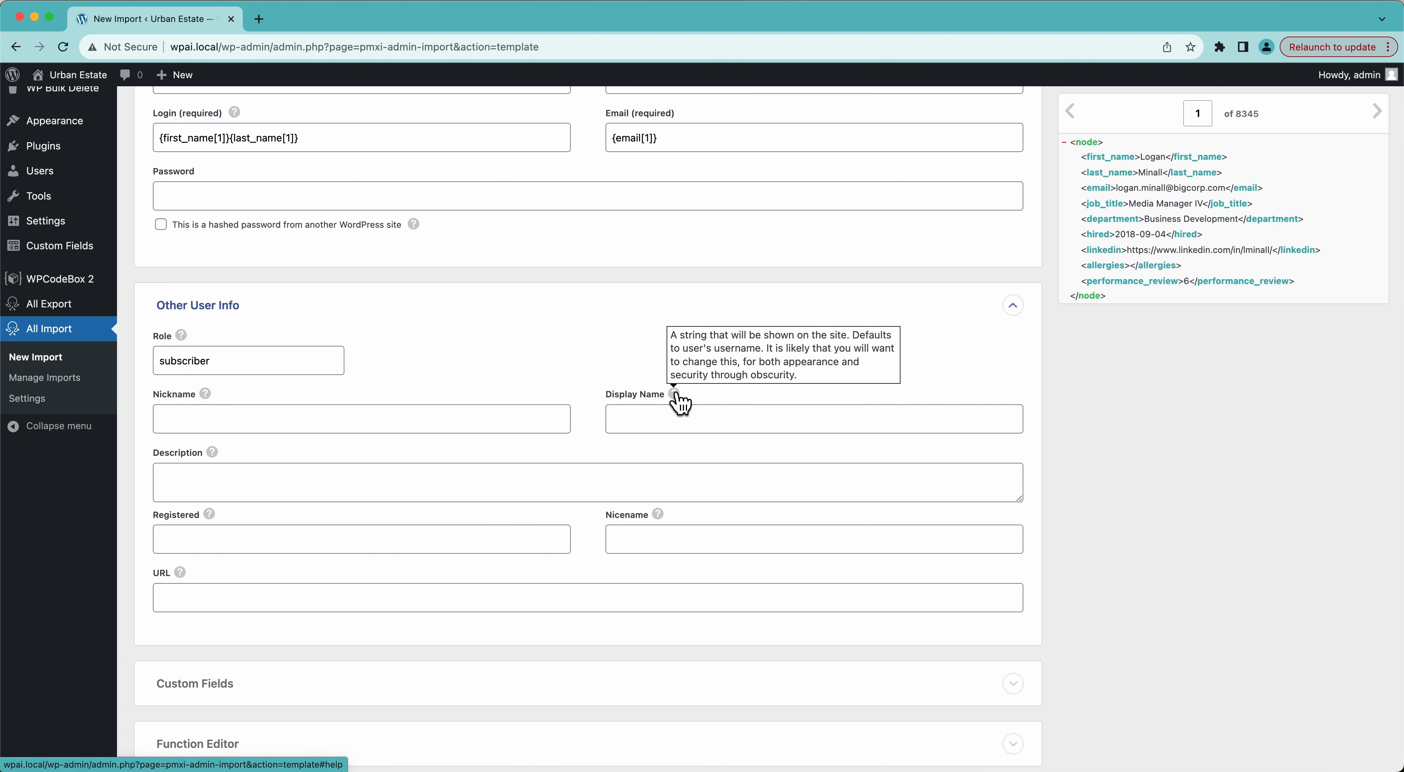
left_click(261, 487)
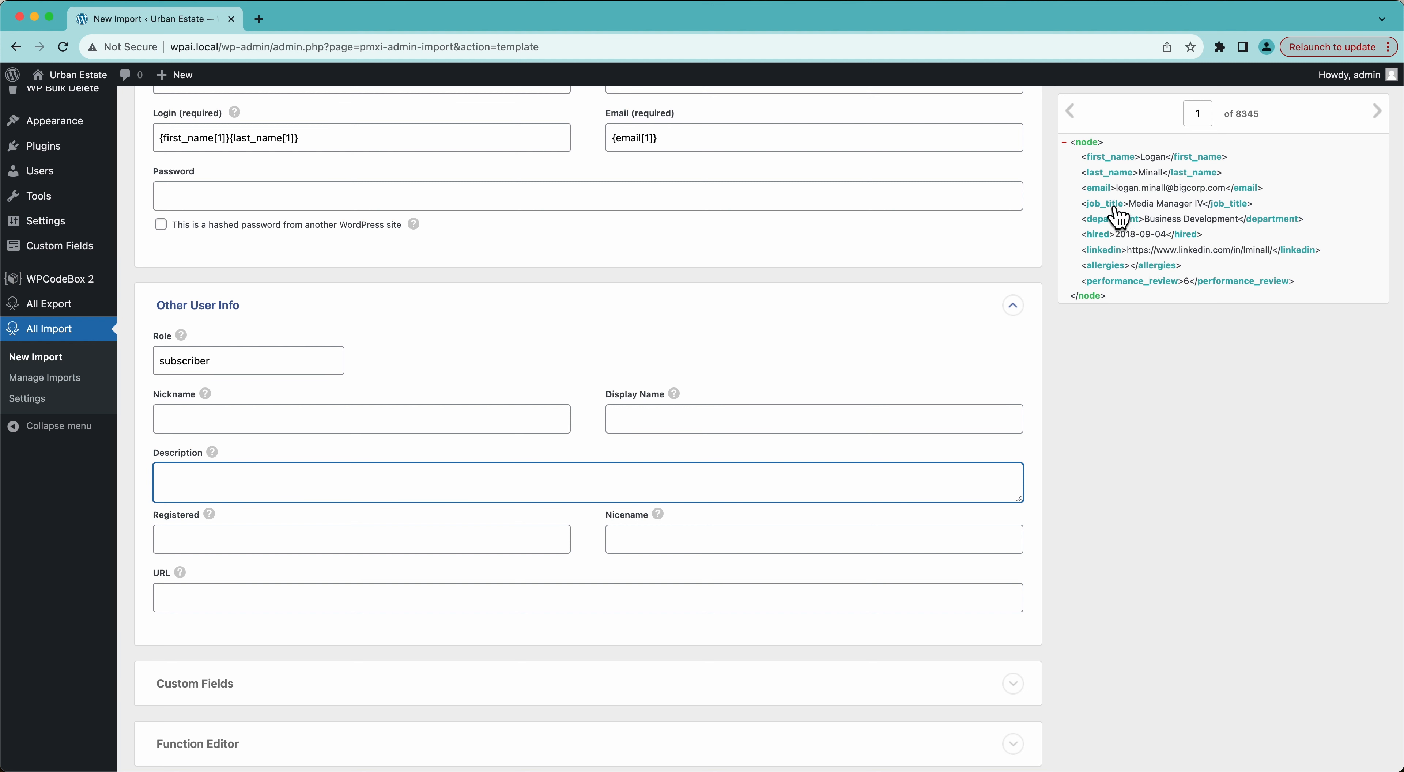
left_click_drag(1115, 207, 755, 483)
left_click(755, 483)
type("itle[1]} in the")
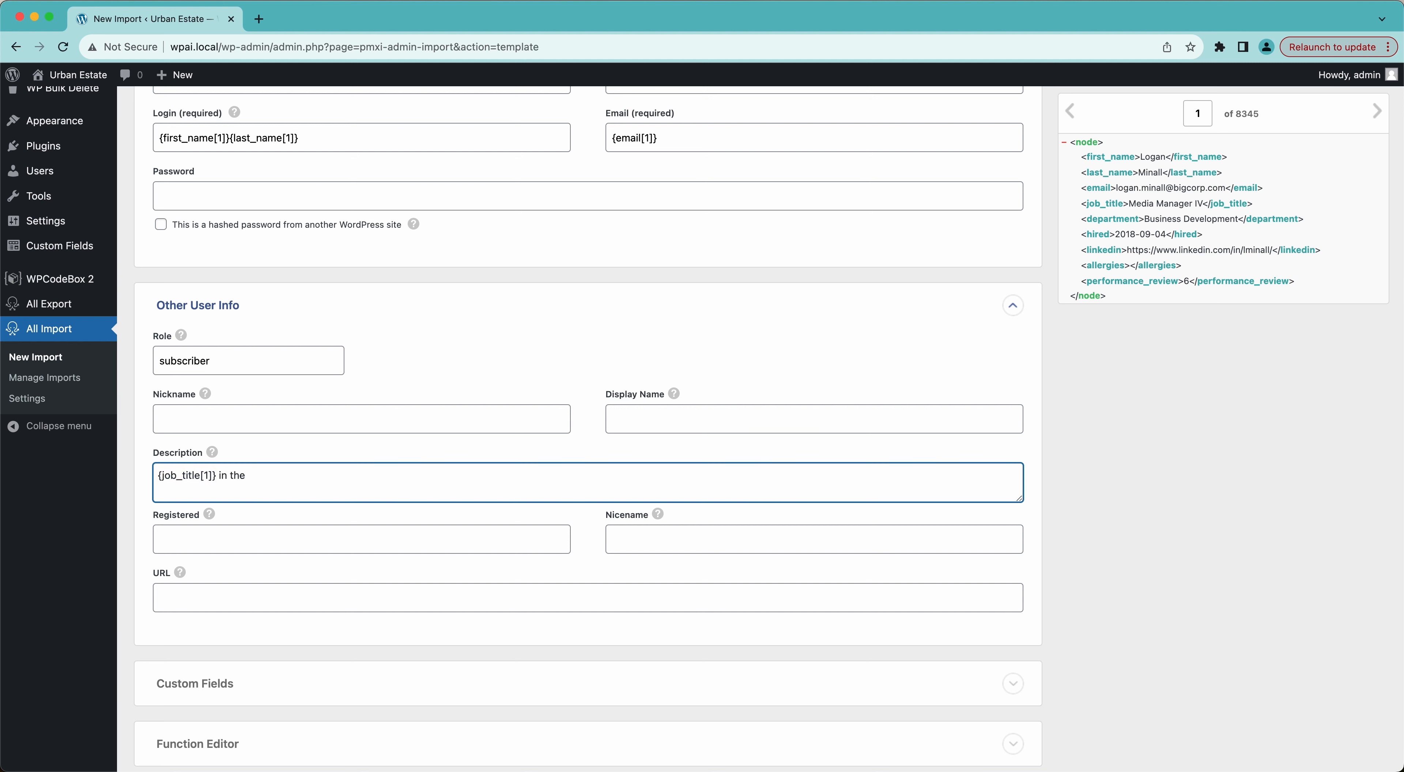
left_click_drag(1109, 207, 645, 496)
left_click(612, 492)
type("department.")
left_click(1376, 112)
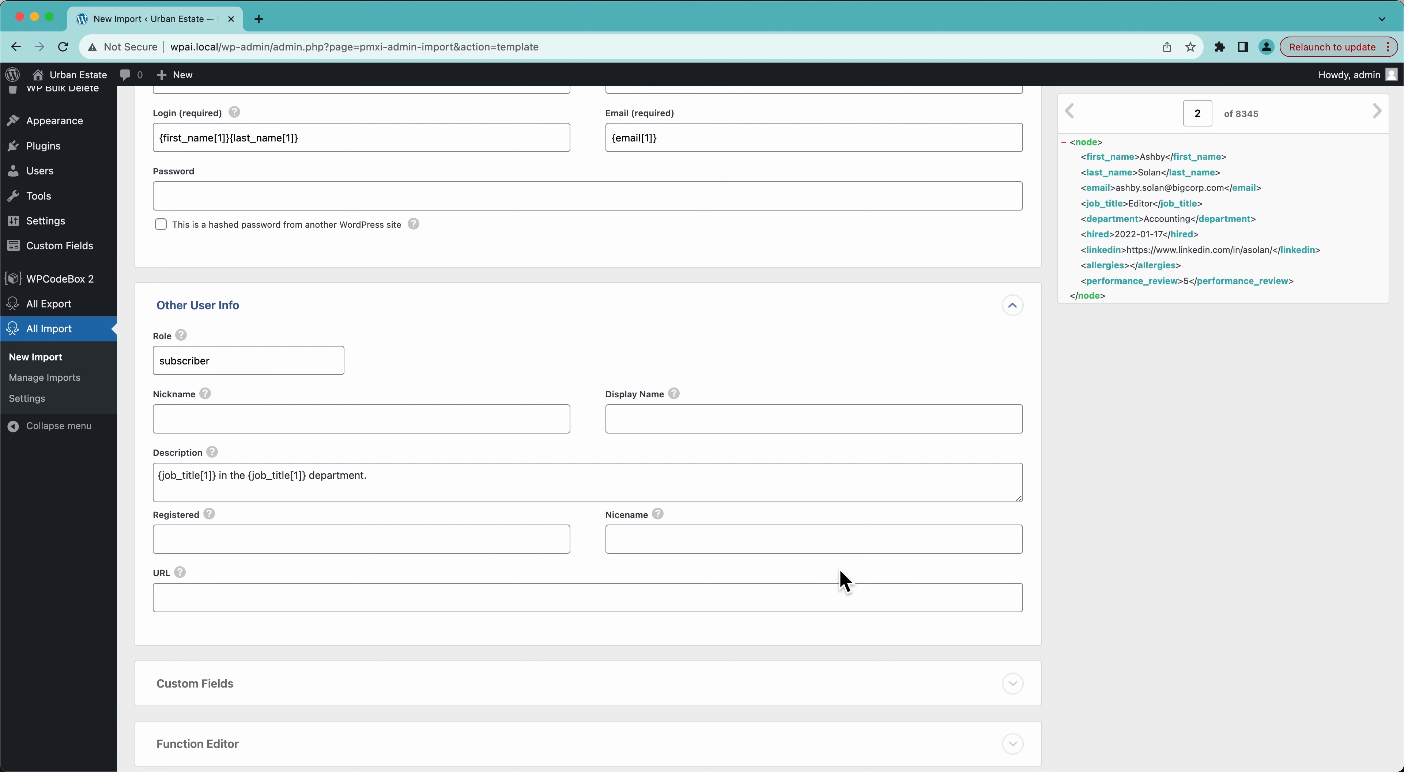
Map {hired[1]} into Registered and {linkedin[1]} into URL.
scroll(843, 581, "down", 3)
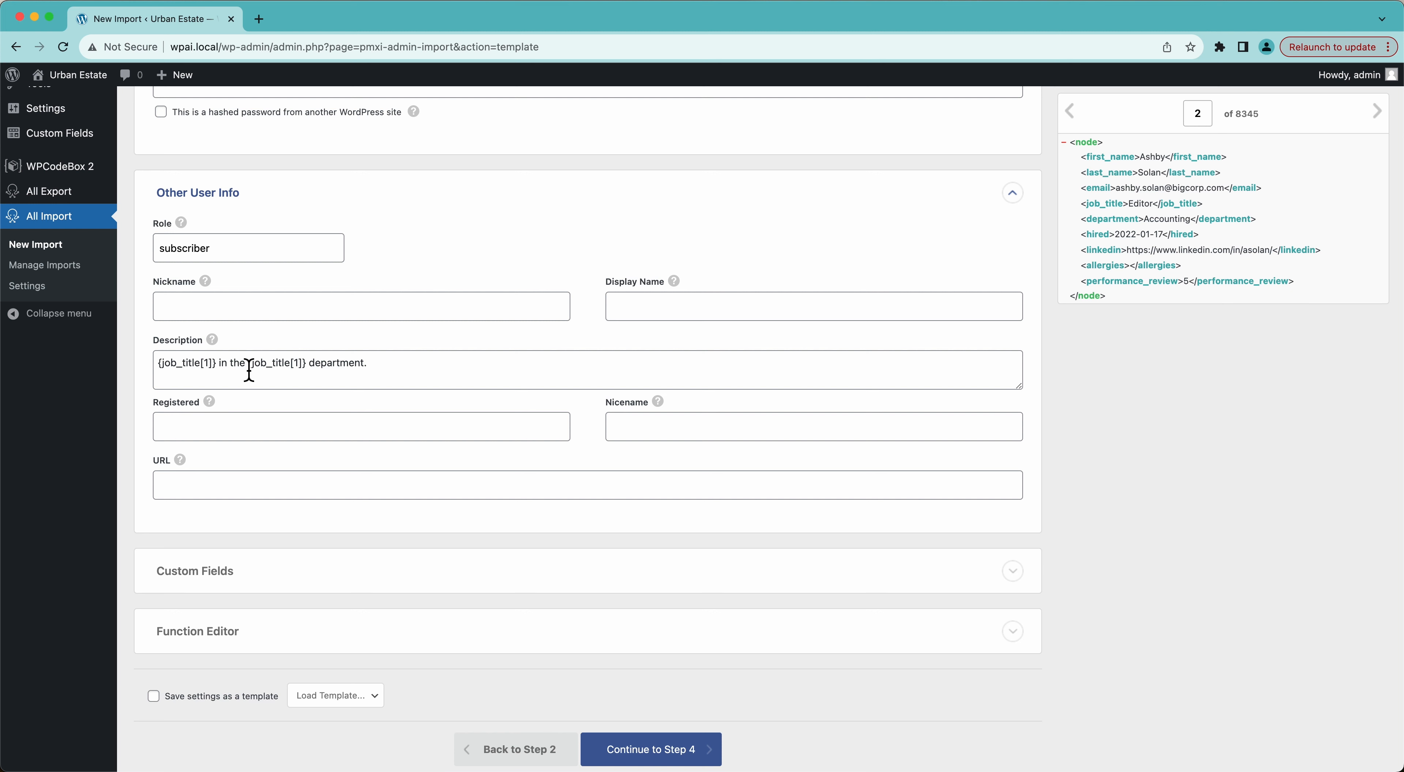
scroll(457, 338, "up", 7)
scroll(458, 338, "down", 8)
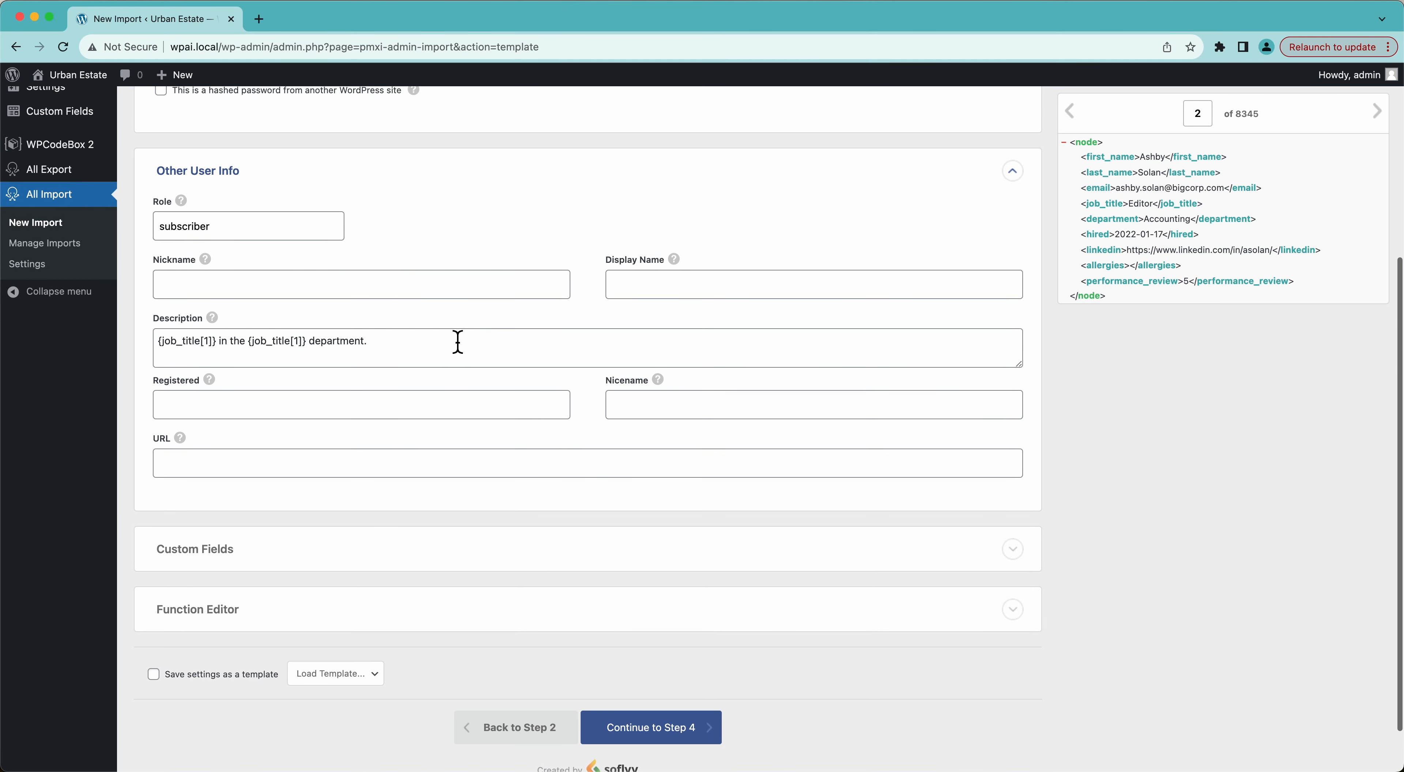
left_click(269, 418)
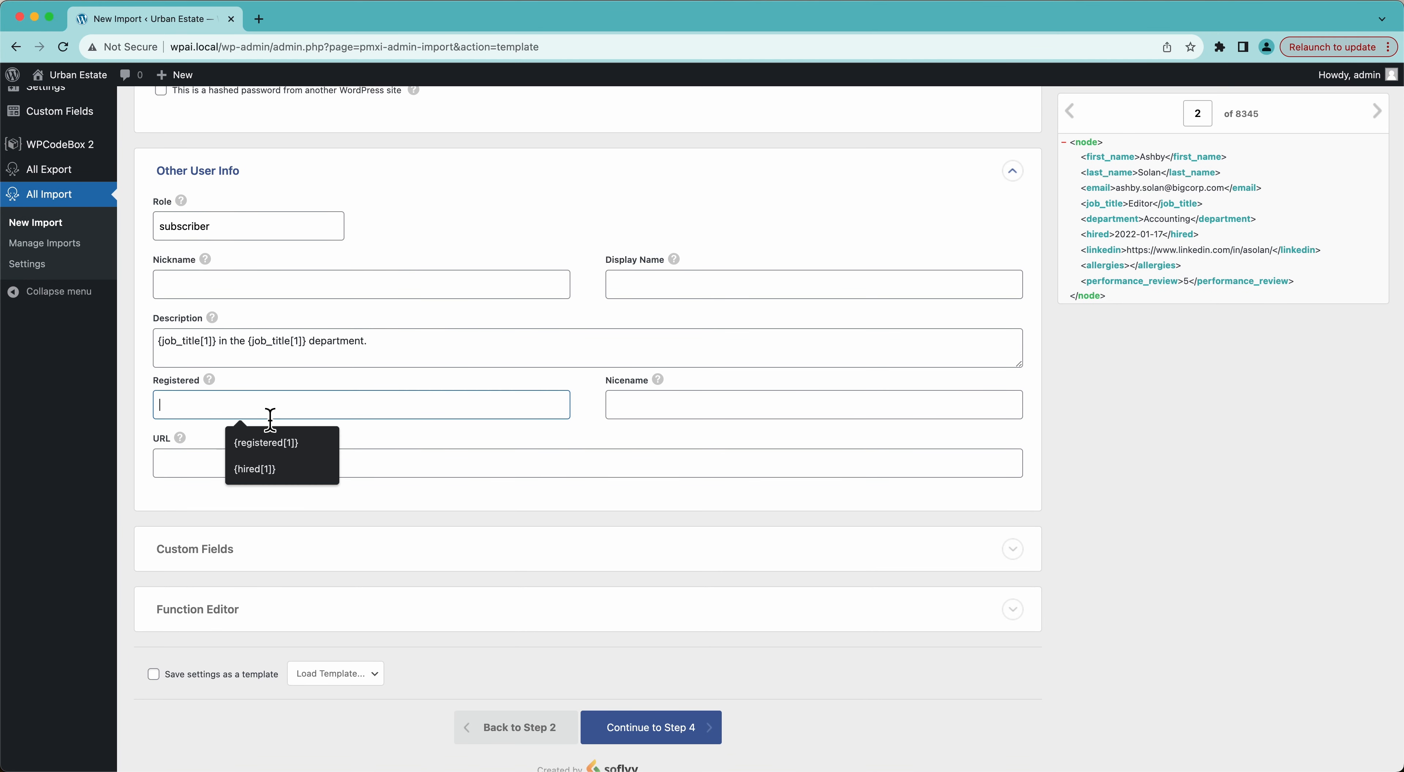
left_click(1088, 437)
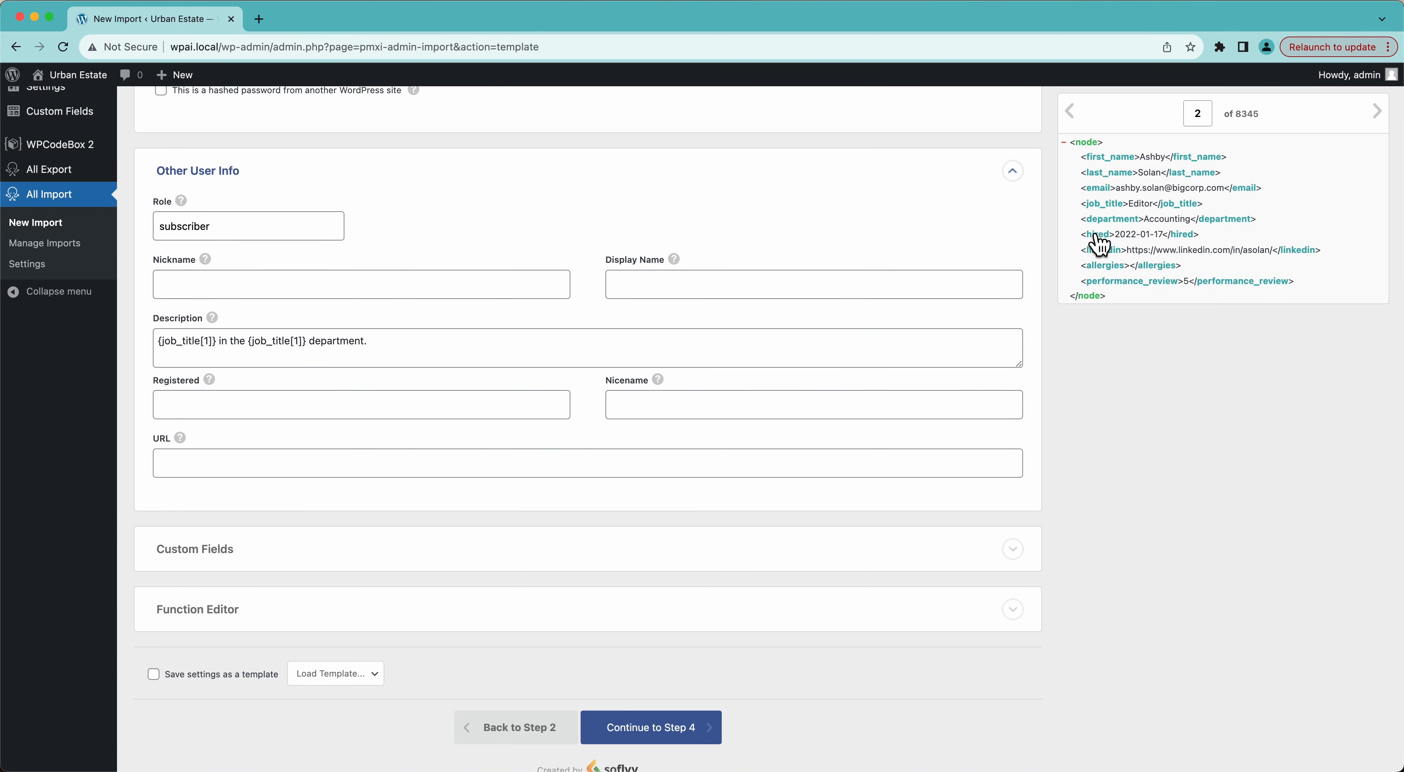
left_click_drag(1099, 243, 276, 406)
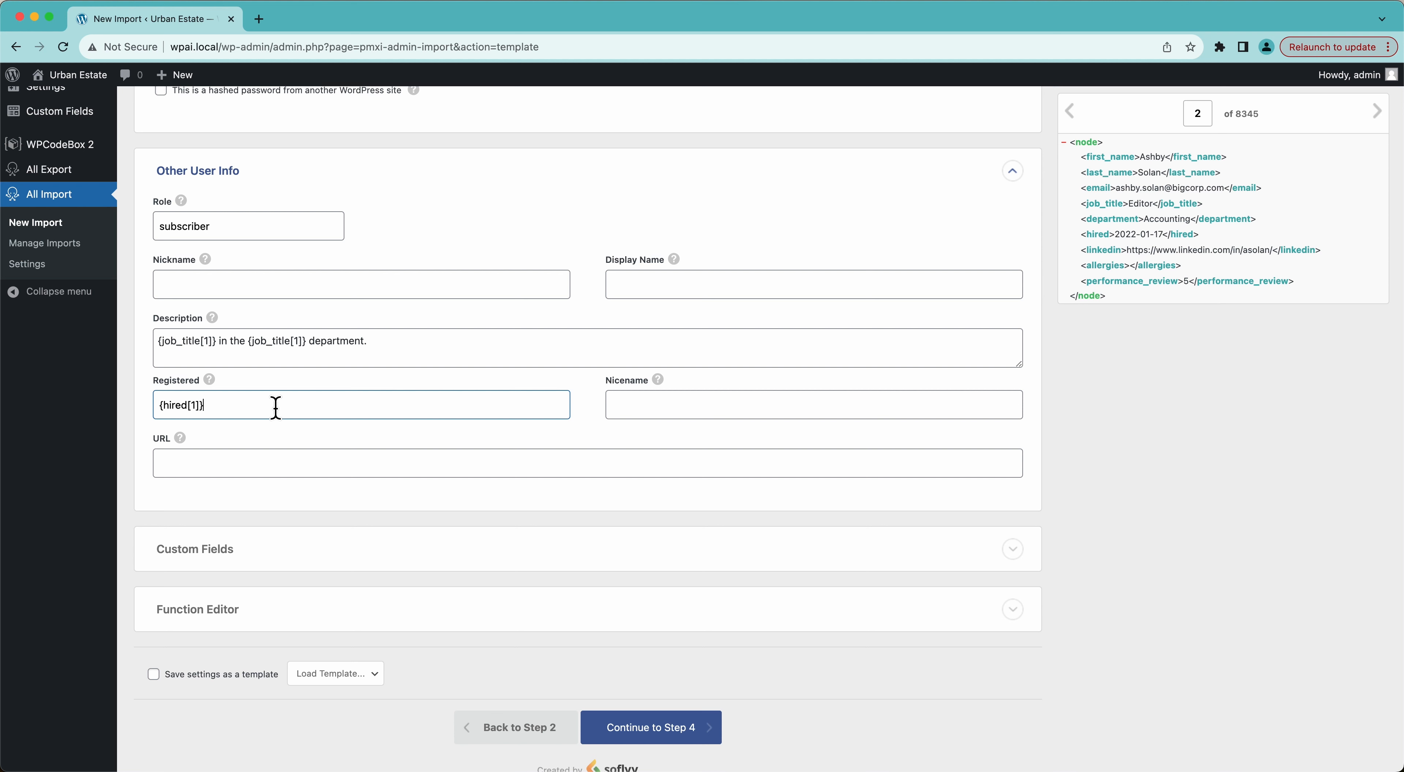
mouse_move(658, 383)
left_click_drag(1101, 250, 843, 468)
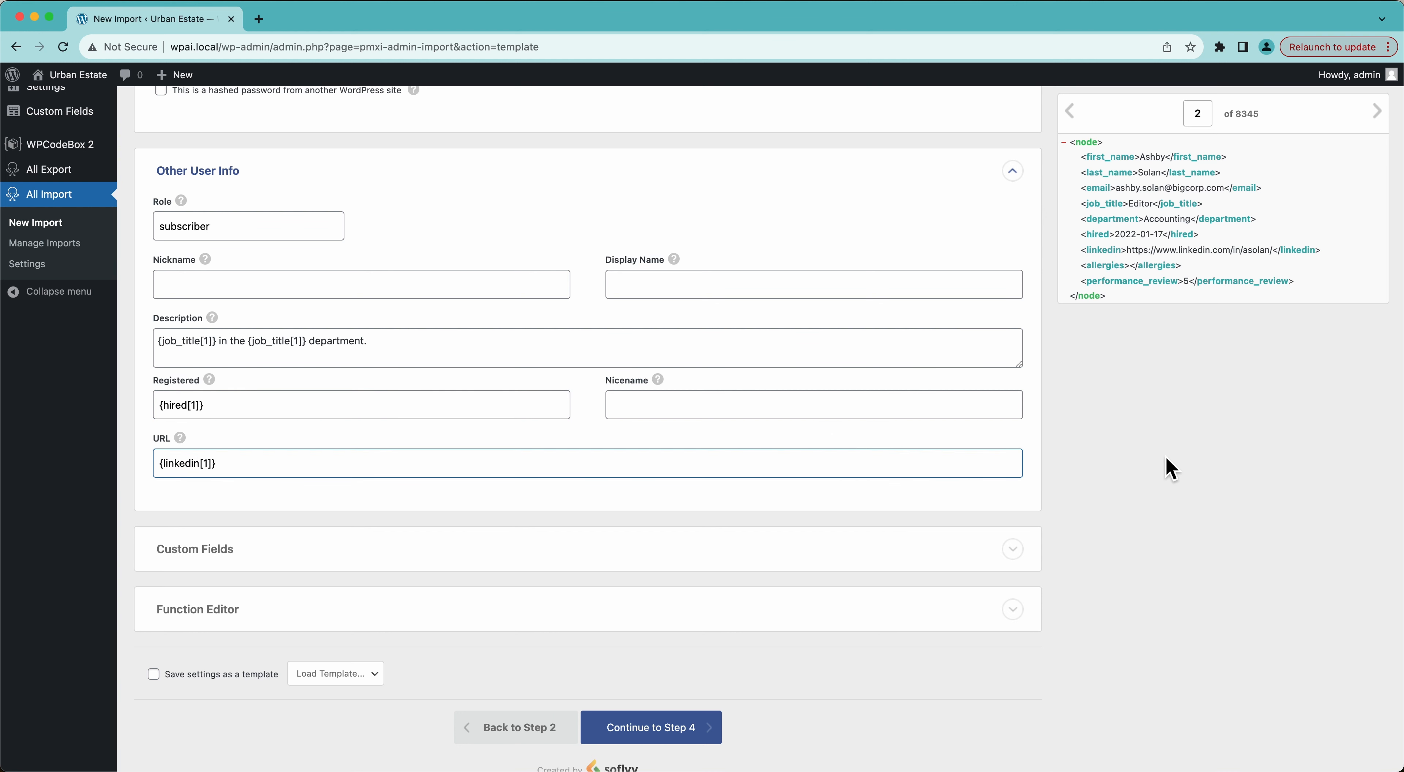
scroll(1166, 468, "down", 1)
Load the detected custom fields and delete defaults like rich_editing, admin_color and session_tokens.
left_click(771, 495)
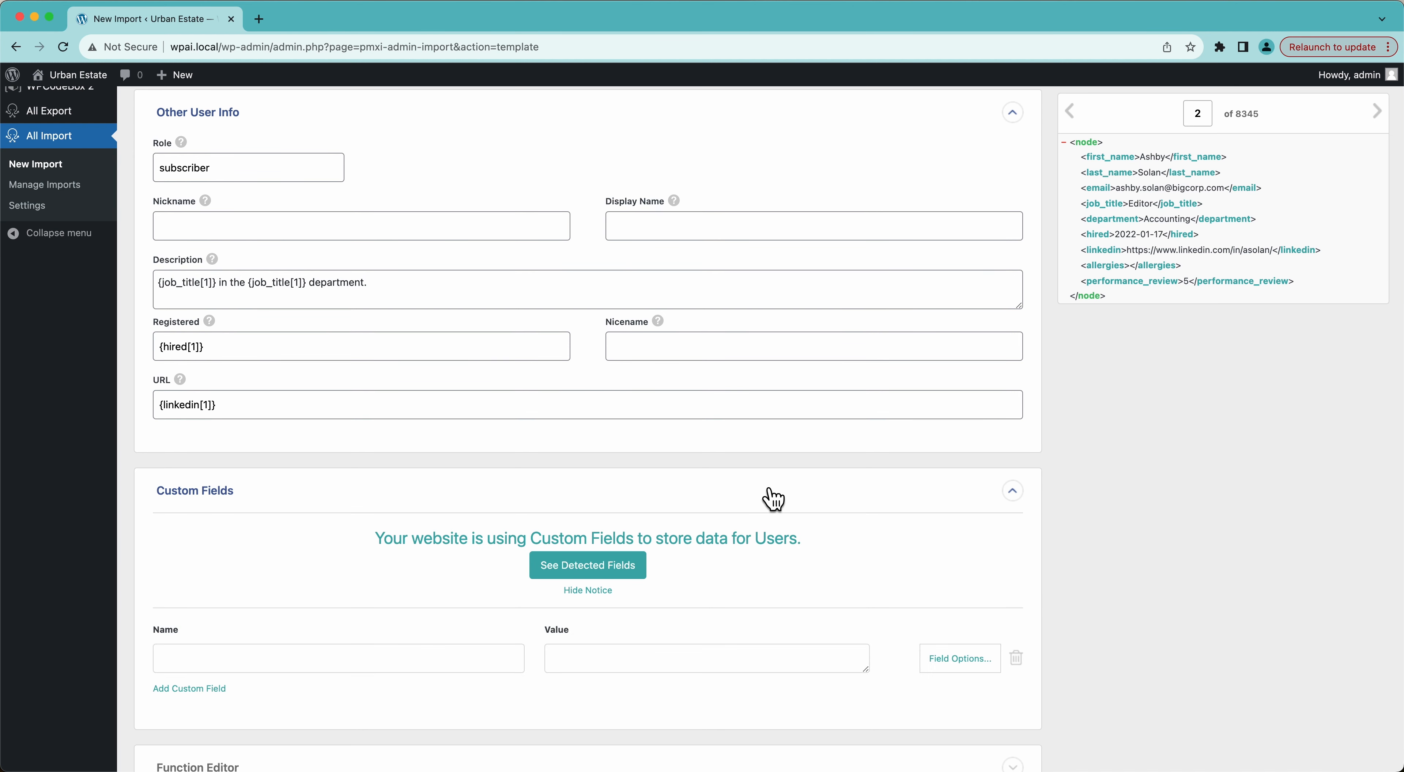
scroll(773, 498, "down", 2)
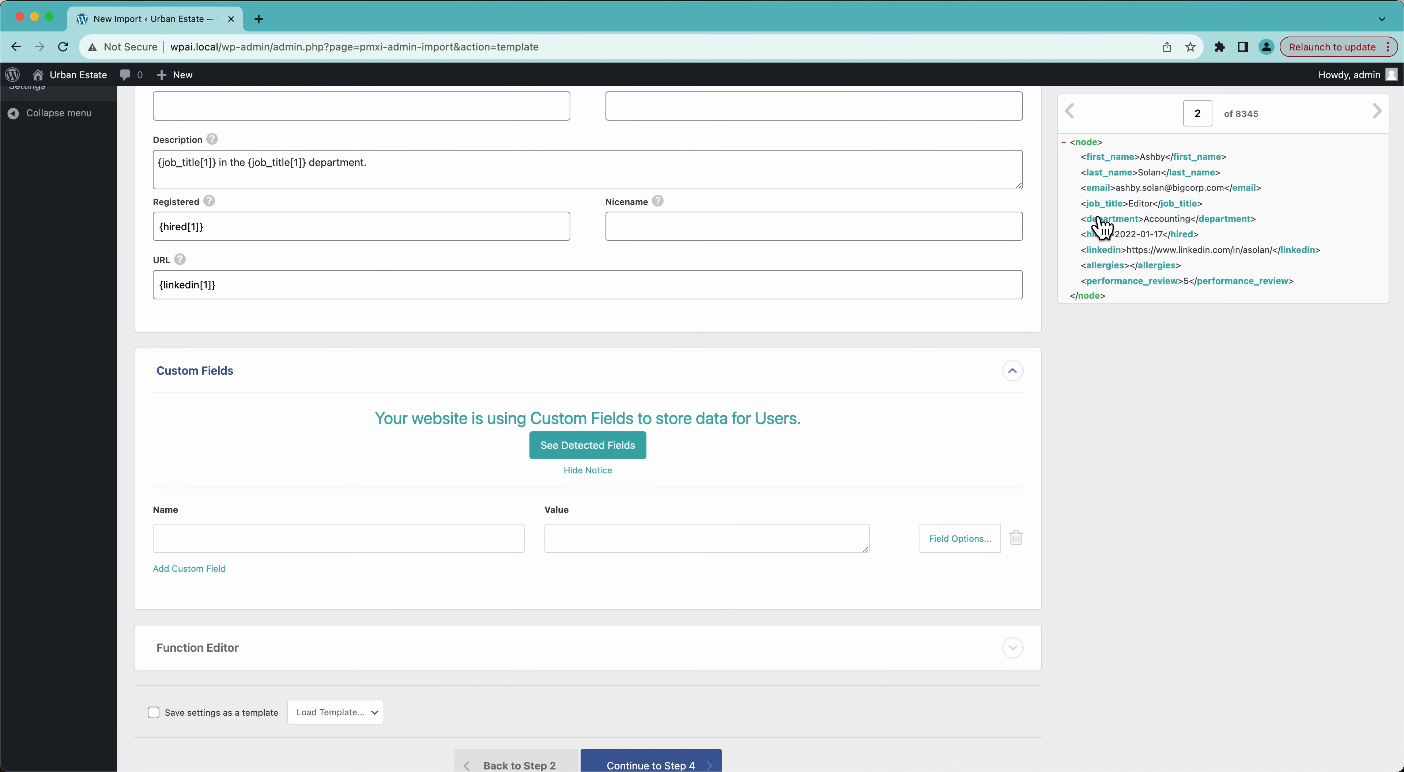
left_click(588, 446)
scroll(587, 457, "down", 6)
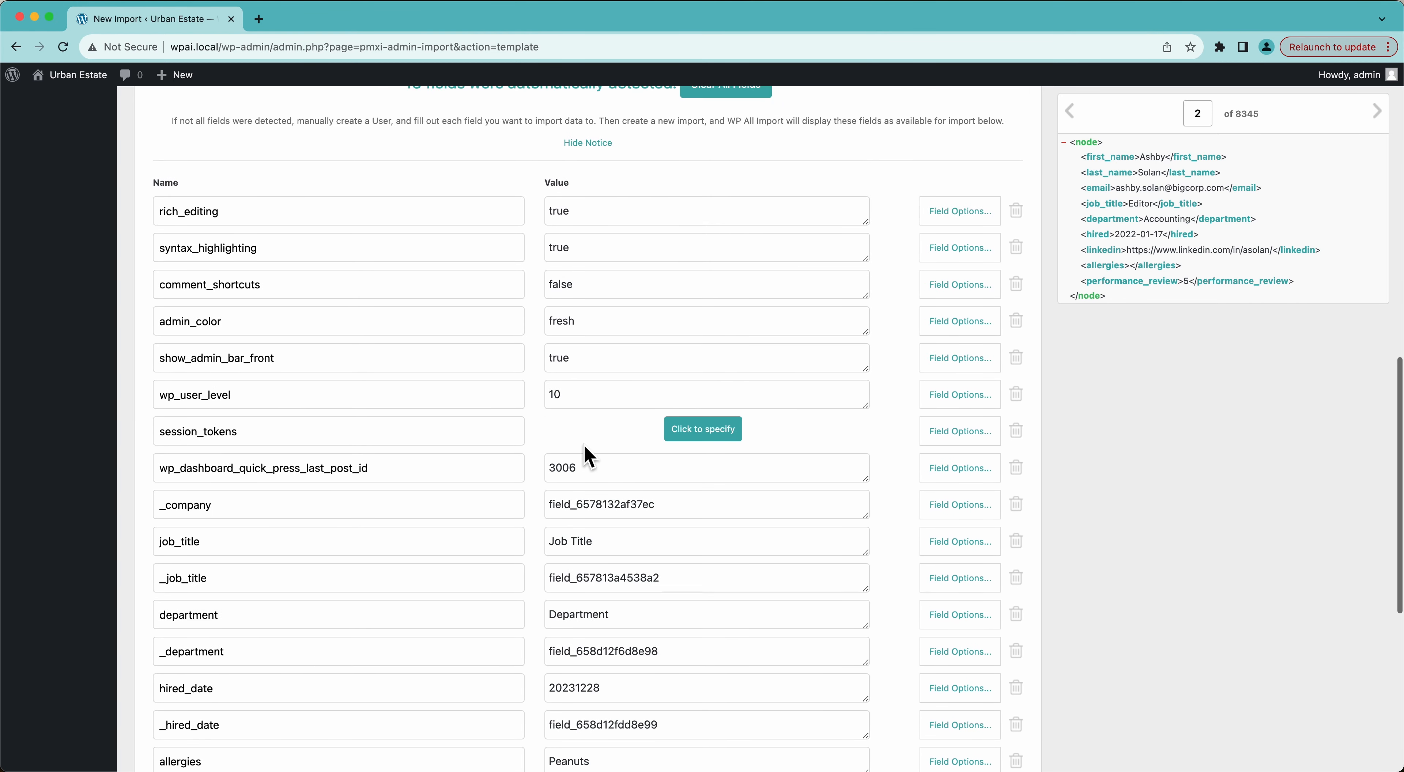
scroll(588, 457, "down", 6)
scroll(587, 457, "up", 7)
scroll(589, 455, "up", 1)
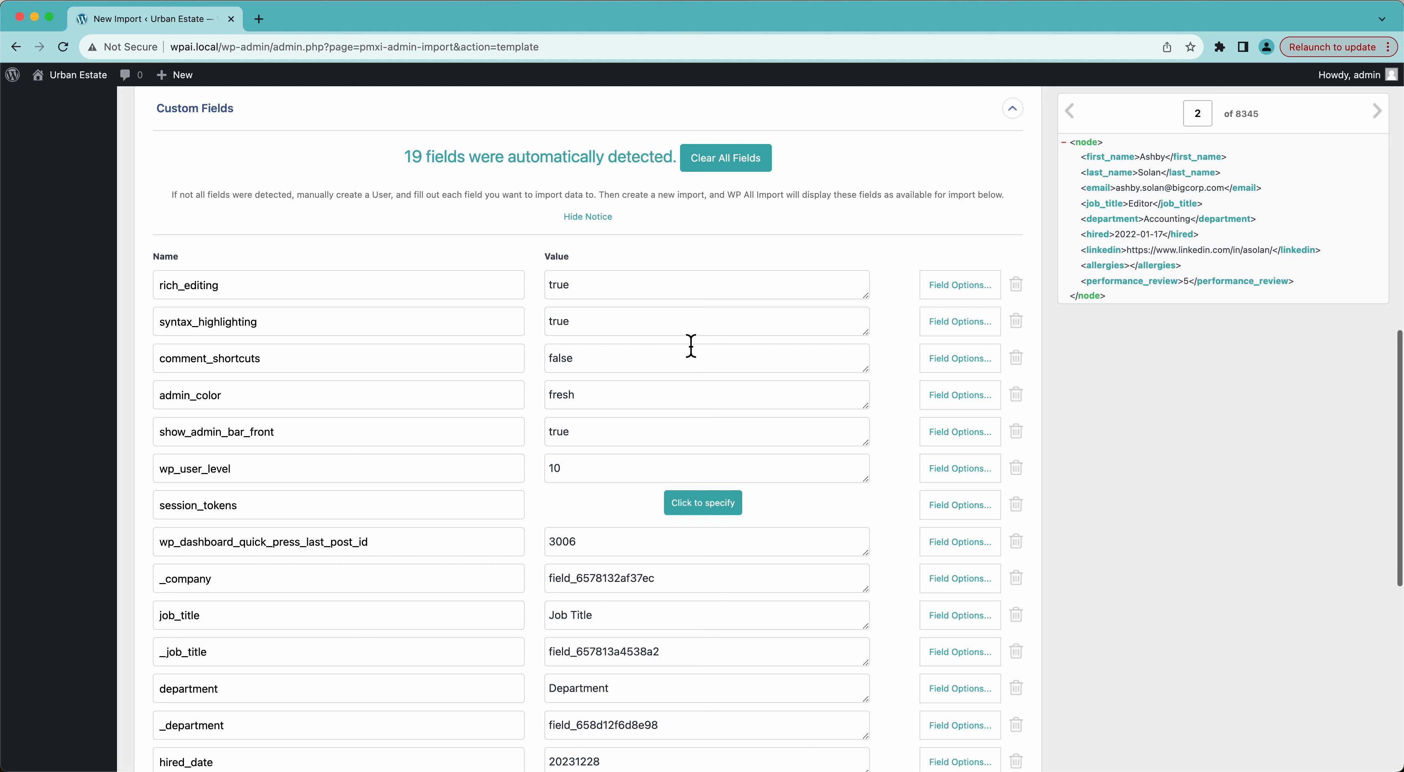
left_click(1017, 288)
left_click(1017, 288)
left_click(1017, 289)
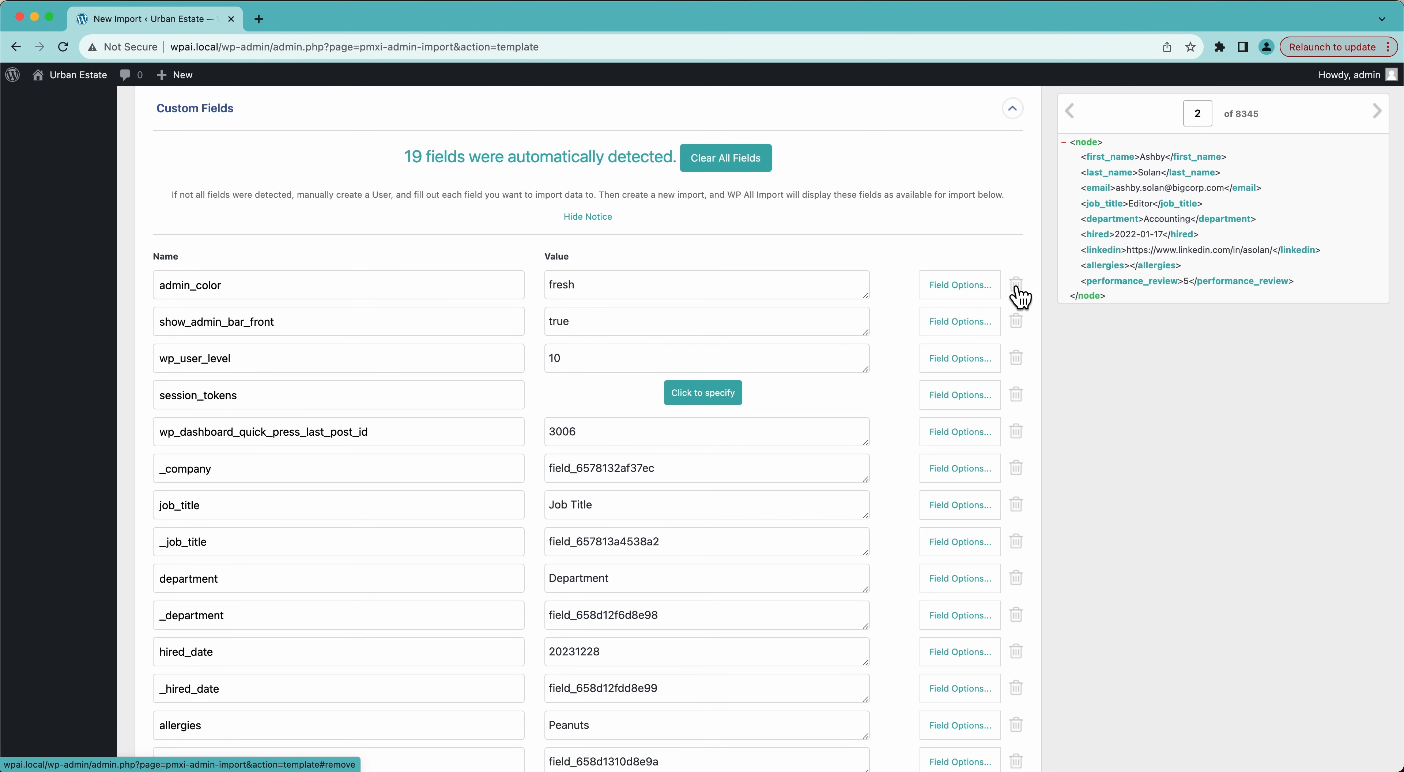
left_click(1017, 289)
left_click(1017, 288)
left_click(1016, 288)
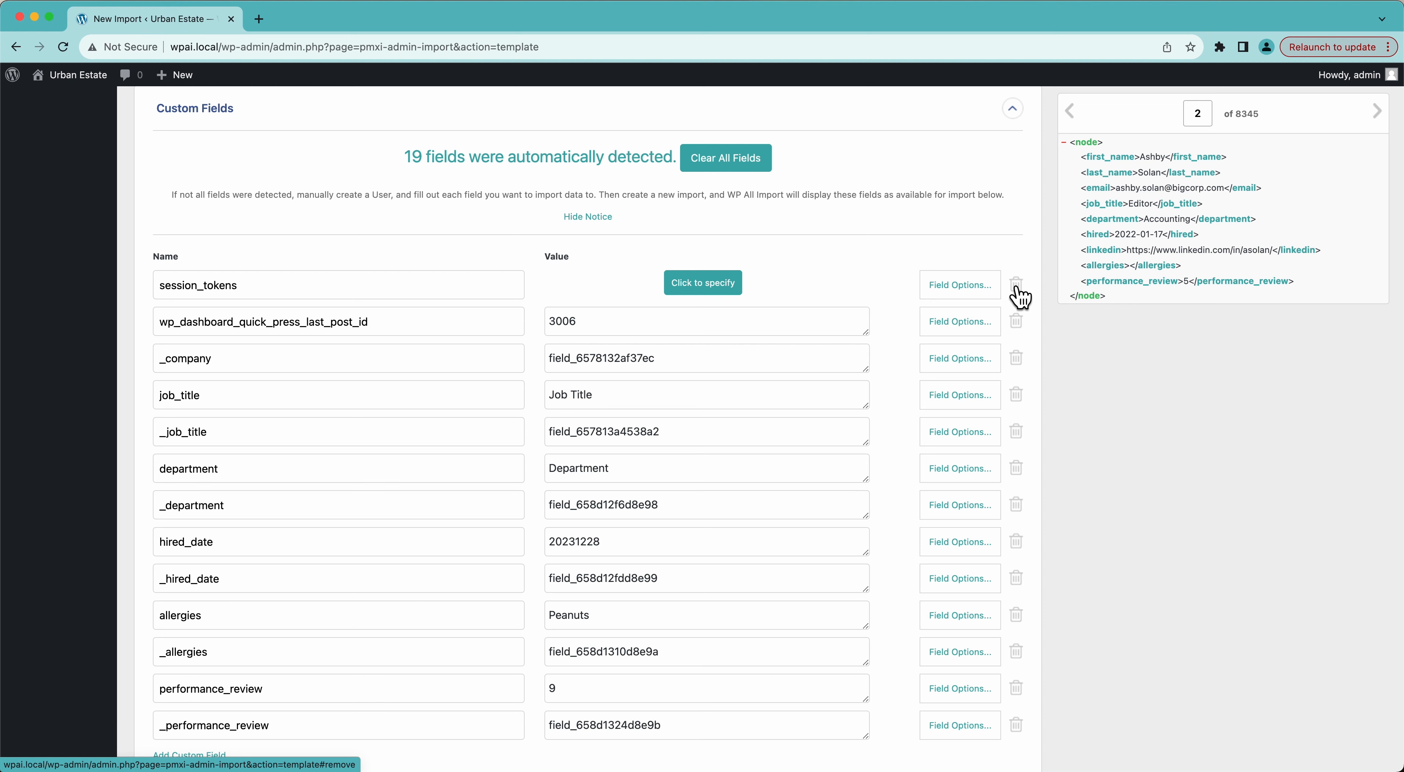
left_click(1016, 288)
left_click(1017, 288)
left_click(1016, 288)
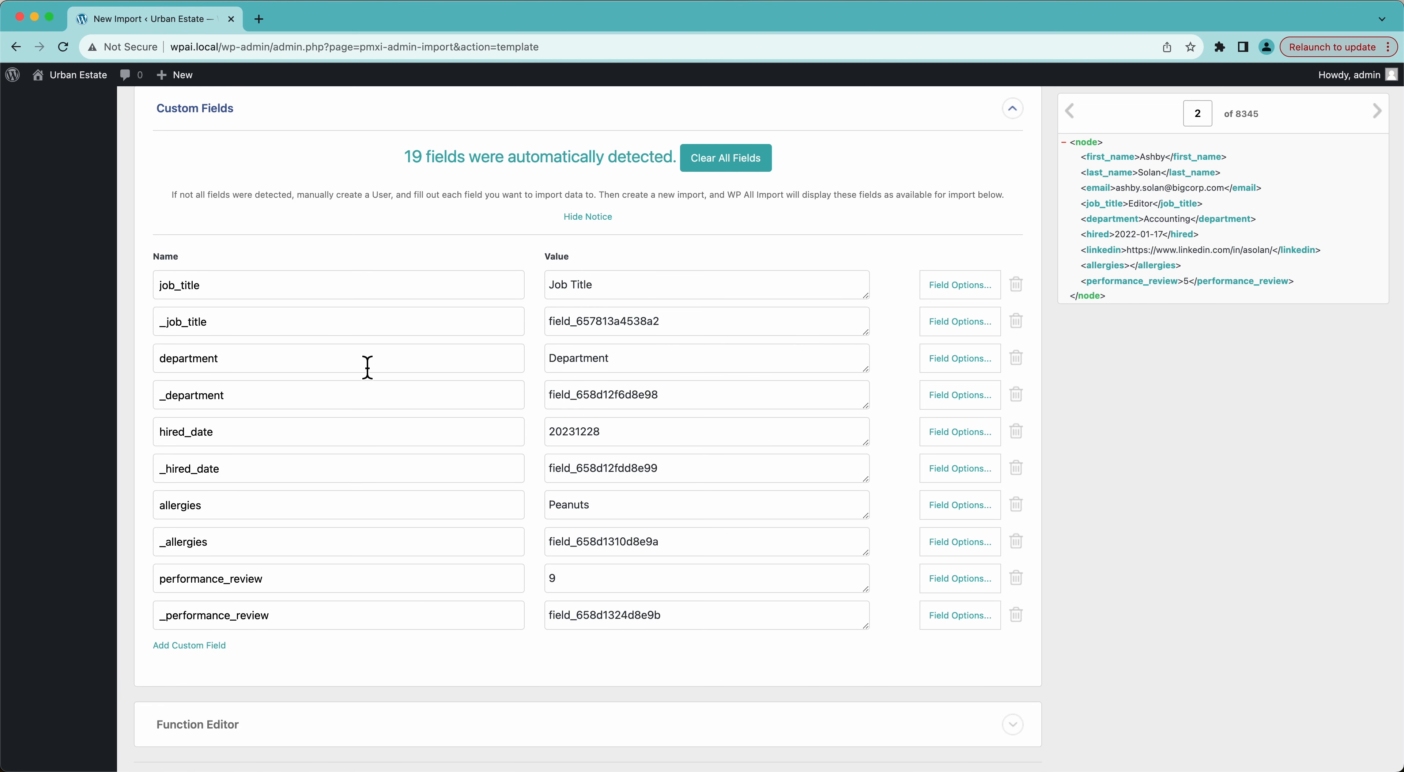
Remove the duplicates _job_title, _department, _hired_date, _allergies and _performance_review.
scroll(367, 367, "up", 2)
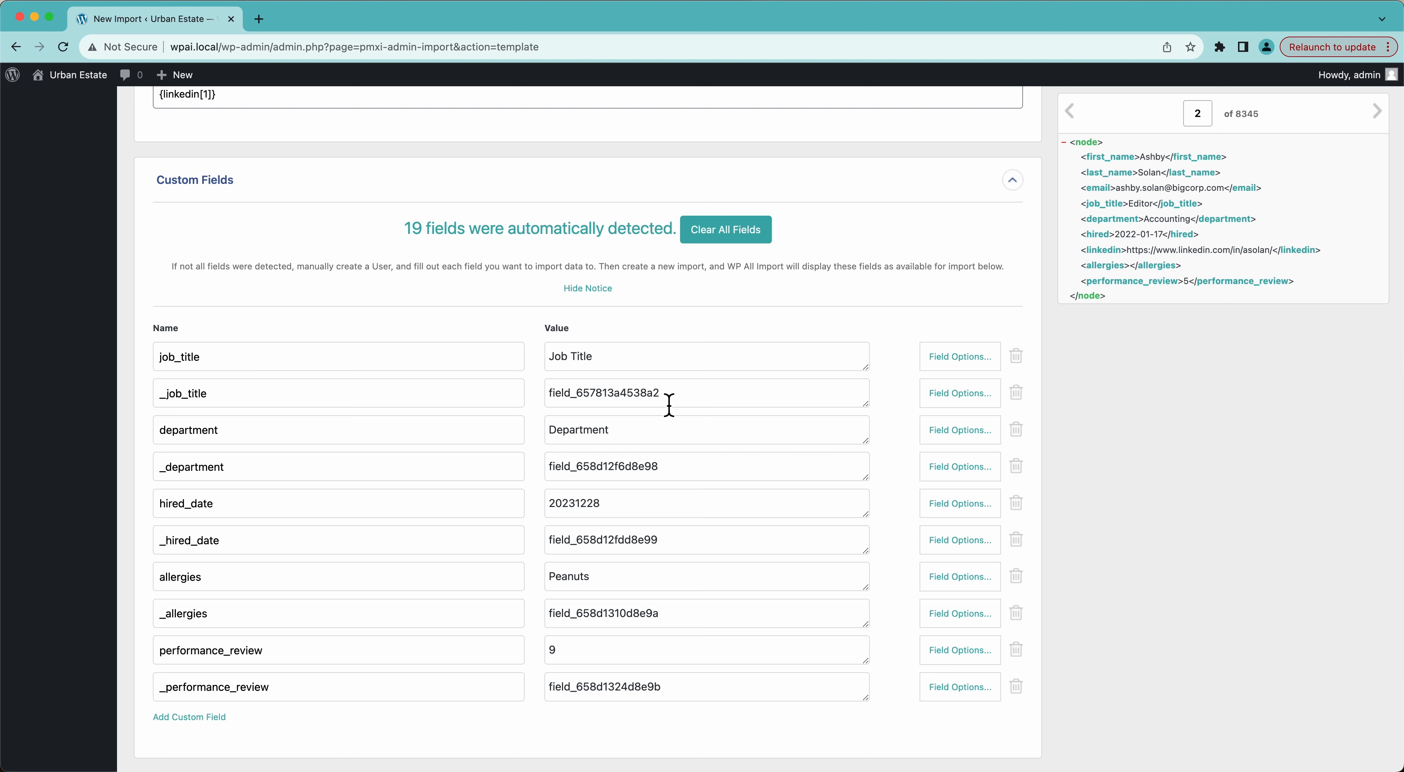
left_click(1017, 395)
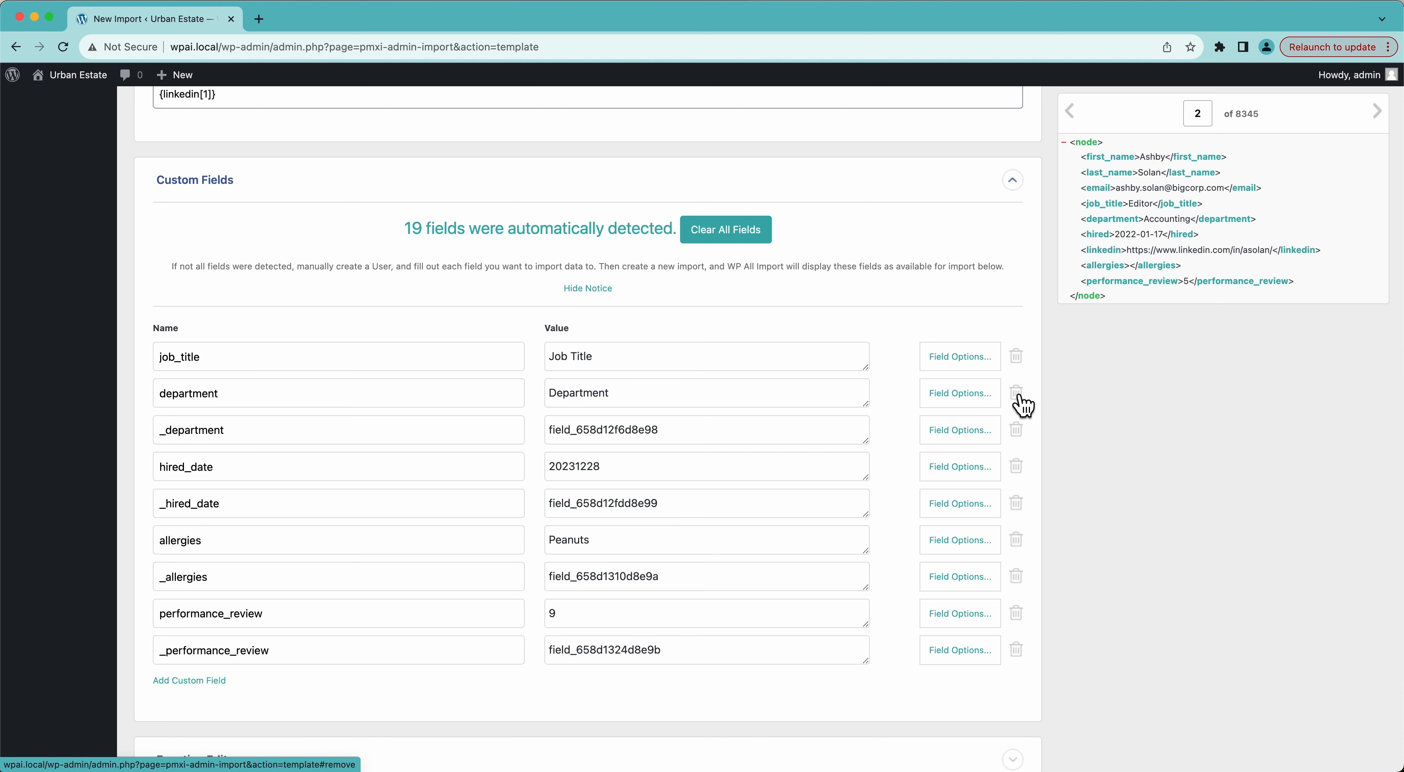
left_click(1024, 435)
left_click(1017, 475)
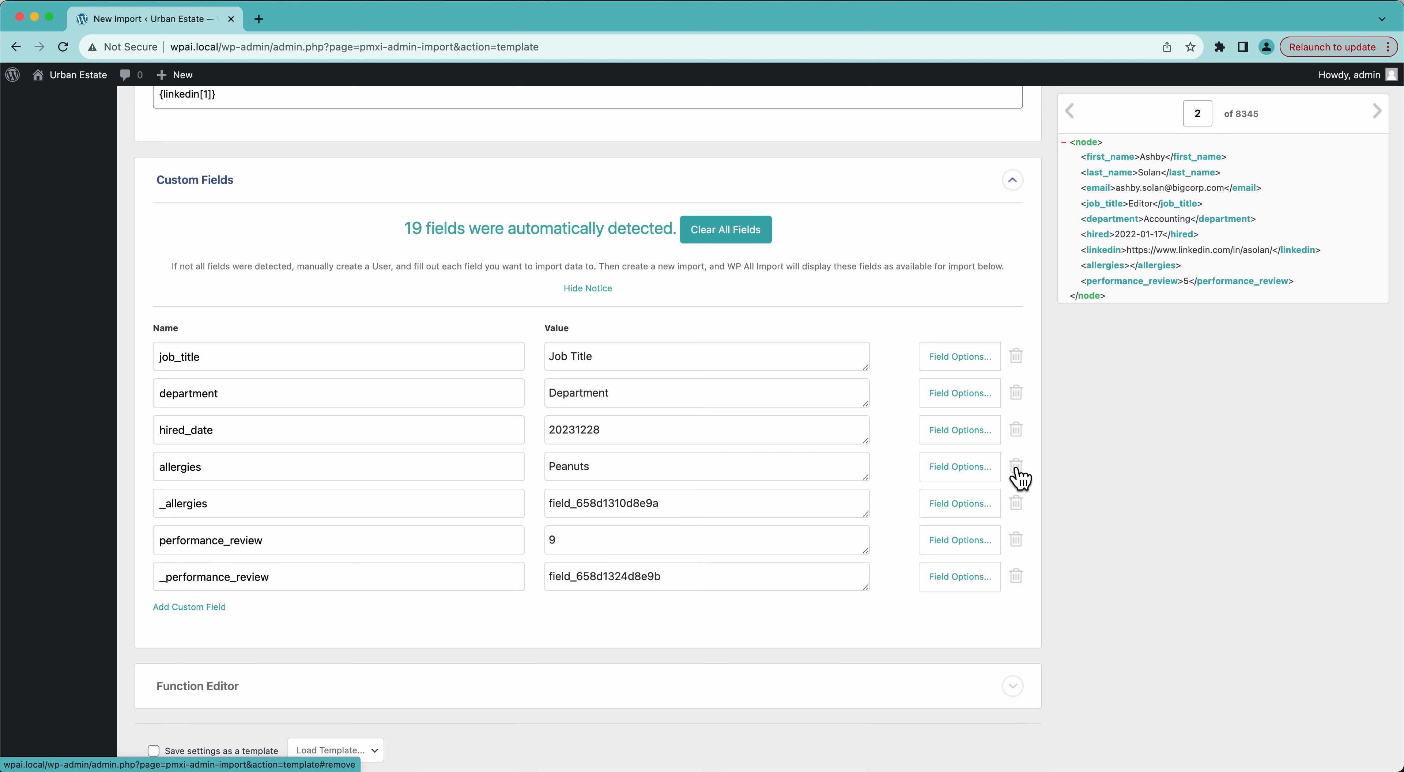
left_click(1015, 505)
left_click(1017, 540)
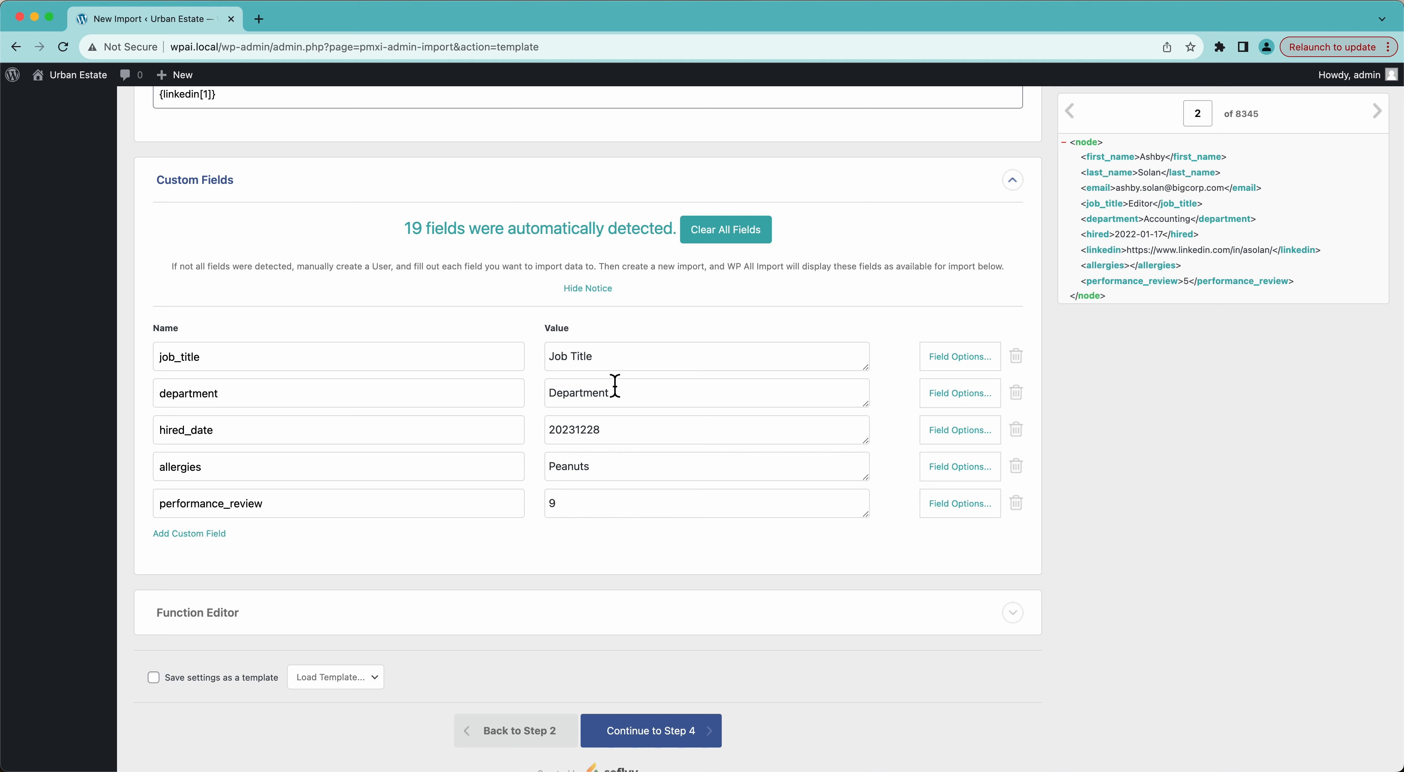
Clear the sample values from the job_title, department, hired_date and allergies fields.
left_click(609, 361)
key("super+a")
key("BackSpace")
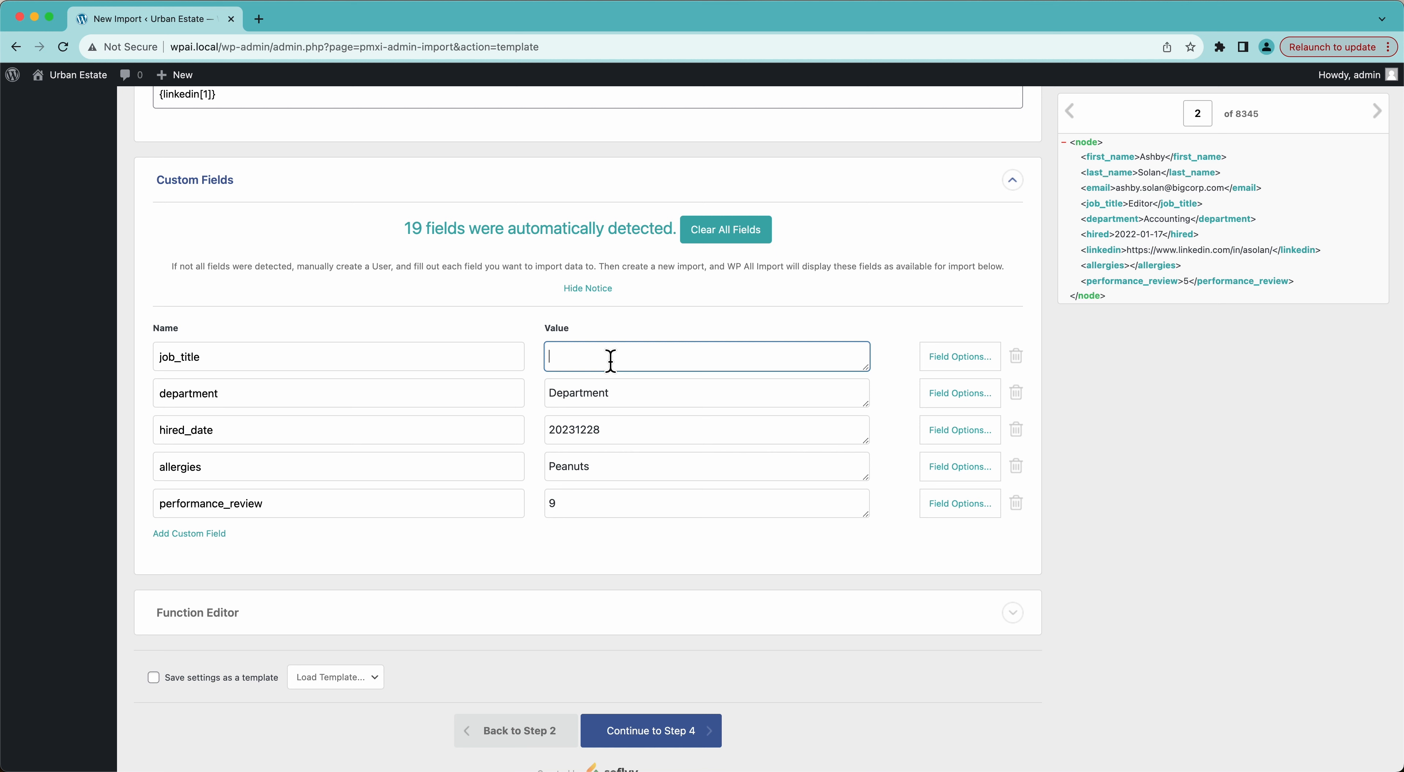
left_click(637, 403)
key("super+a")
key("BackSpace")
left_click(619, 436)
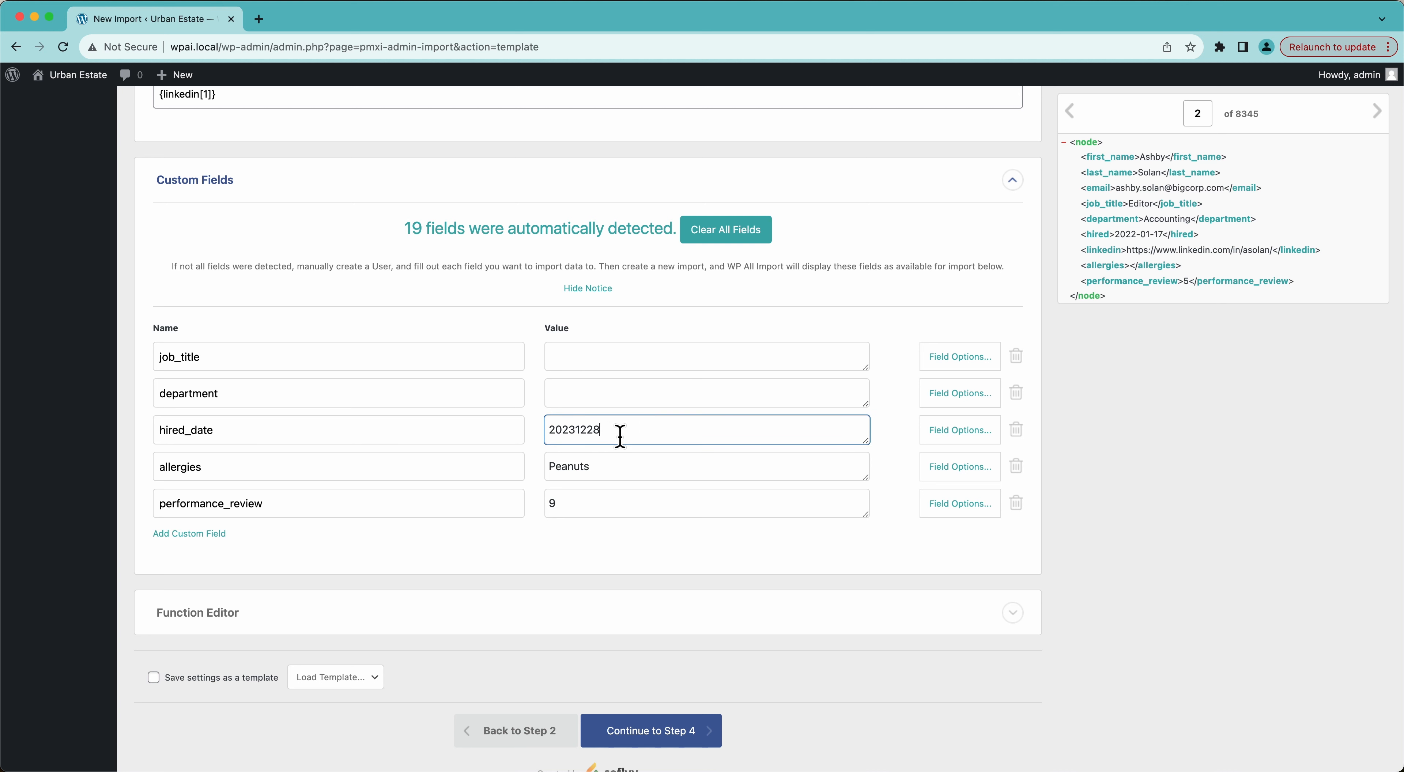
key("super+a")
key("BackSpace")
left_click(618, 467)
key("super+a")
key("BackSpace")
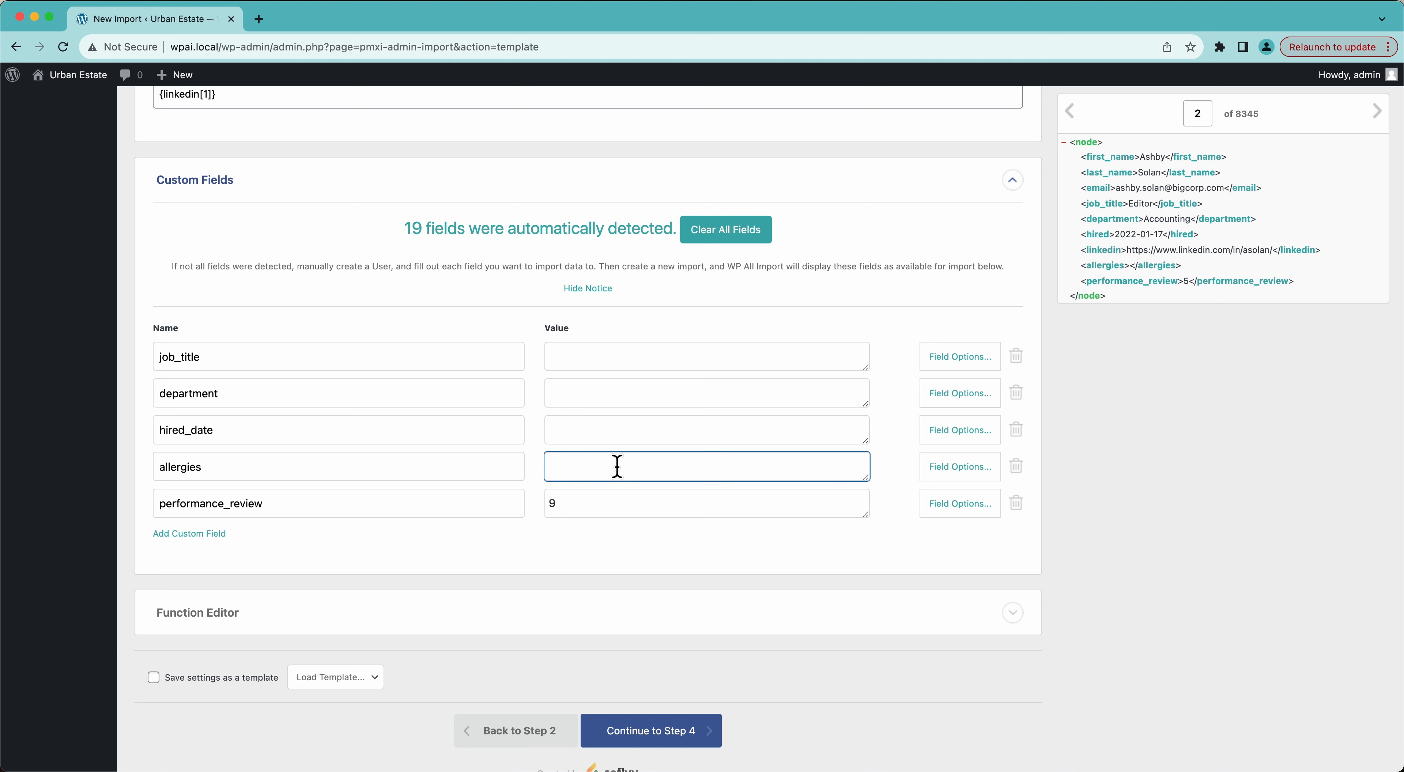
left_click(605, 505)
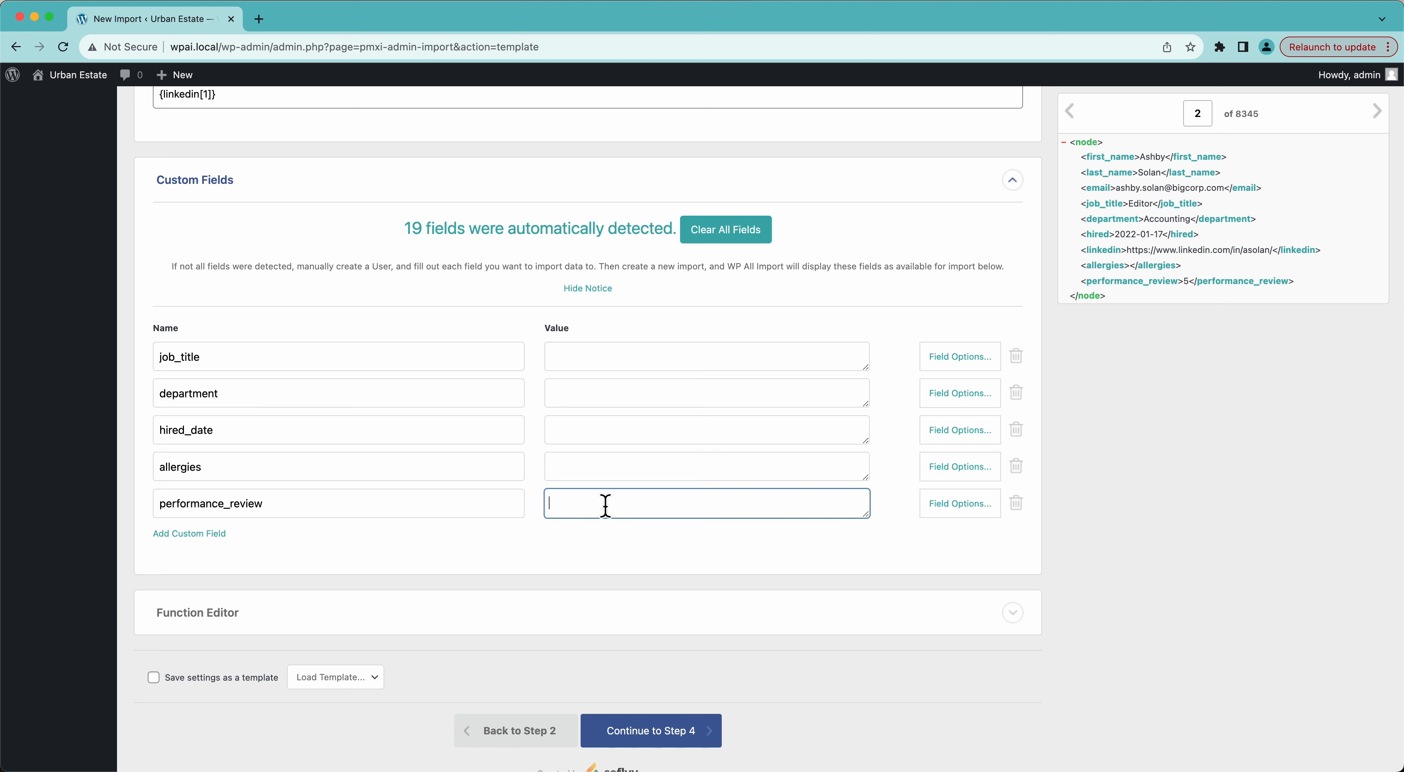
Map {job_title[1]} into job_title and department, {hired[1]} into hired_date, {allergies[1]} into allergies.
left_click_drag(1104, 204, 722, 376)
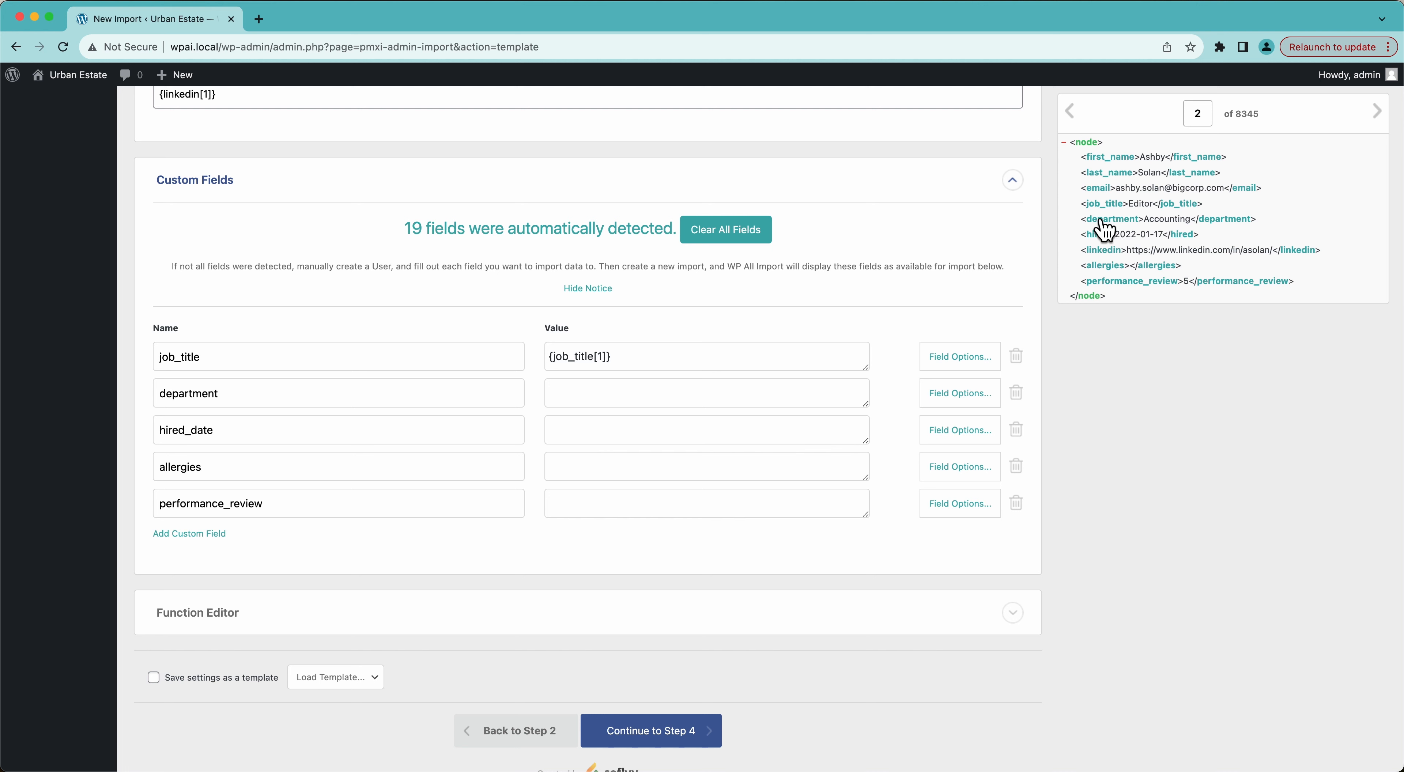
left_click_drag(1104, 204, 730, 390)
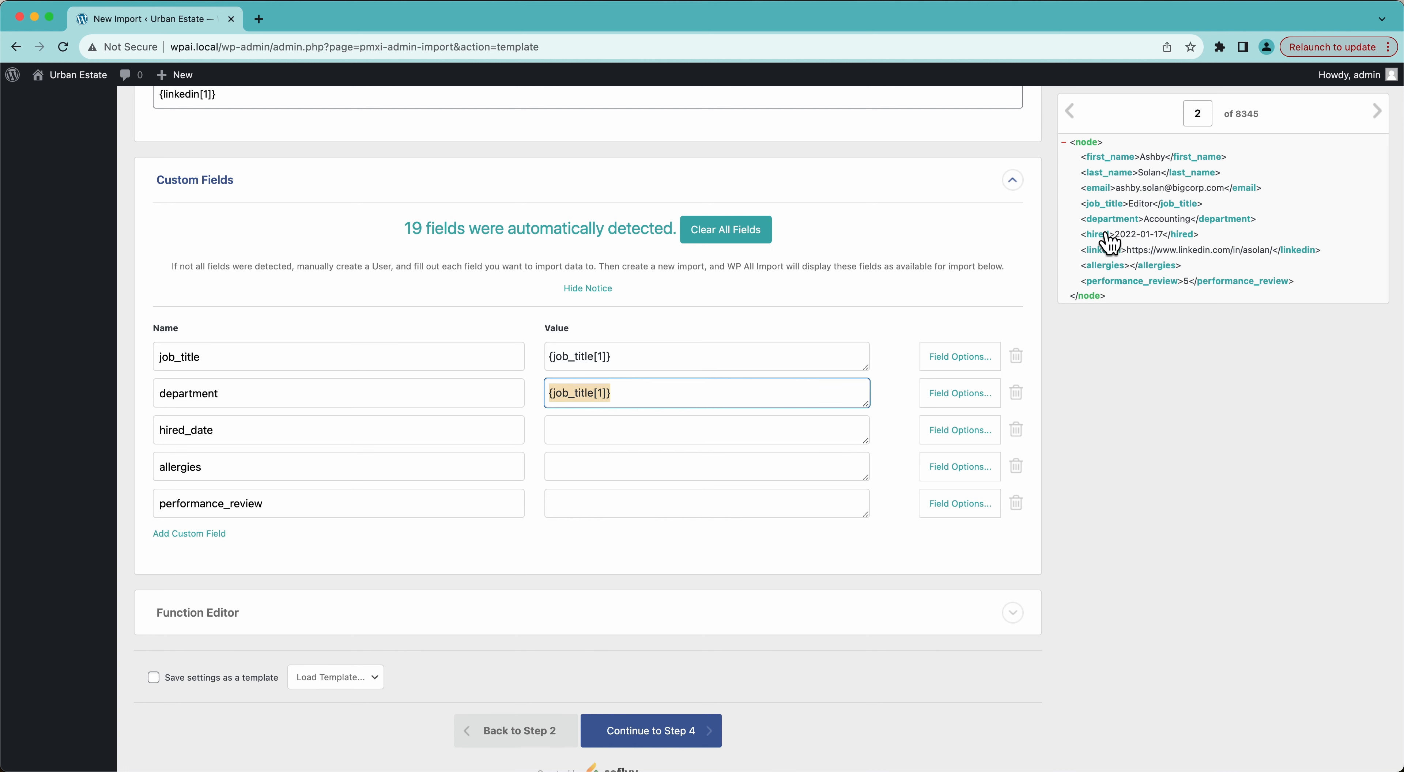
left_click_drag(1109, 221, 683, 438)
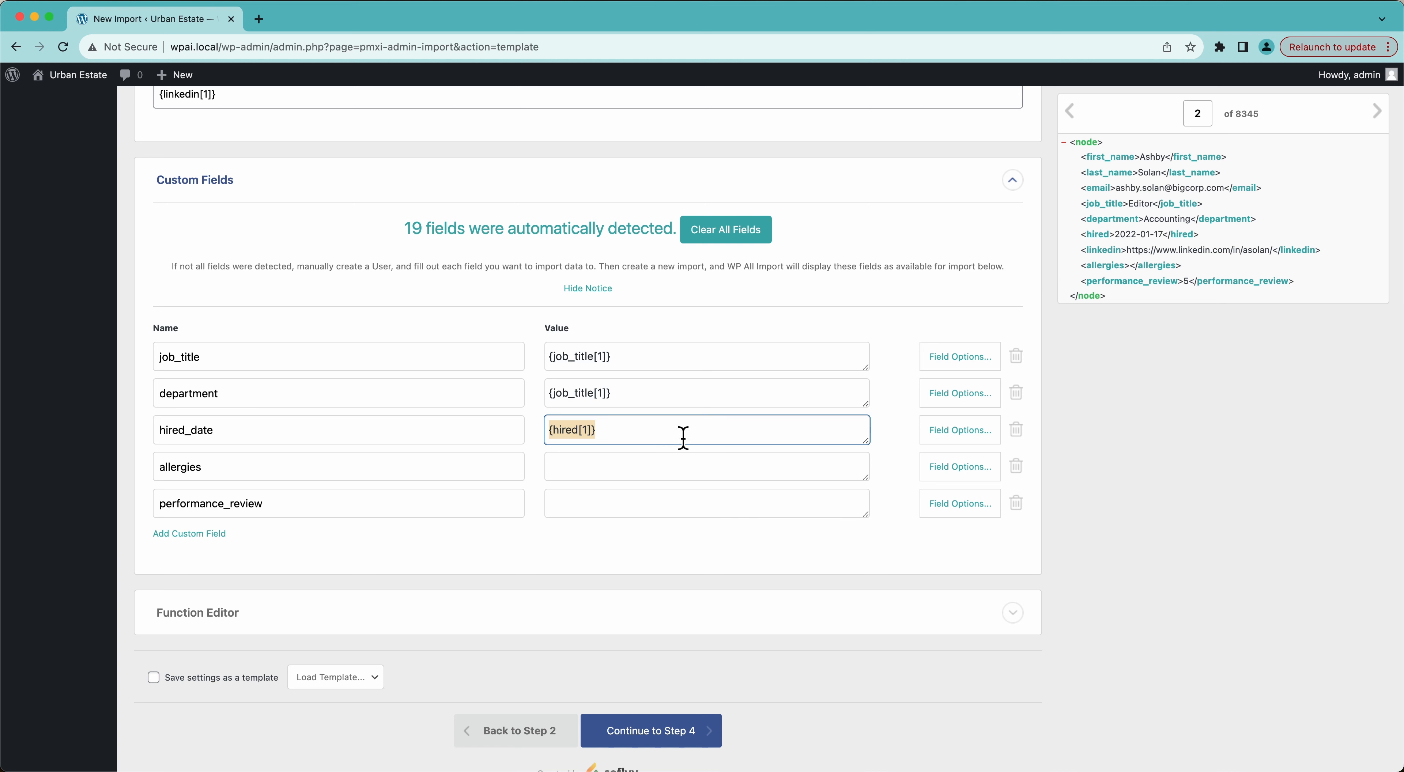
left_click_drag(1102, 267, 643, 465)
left_click_drag(1157, 288, 661, 516)
scroll(661, 513, "down", 2)
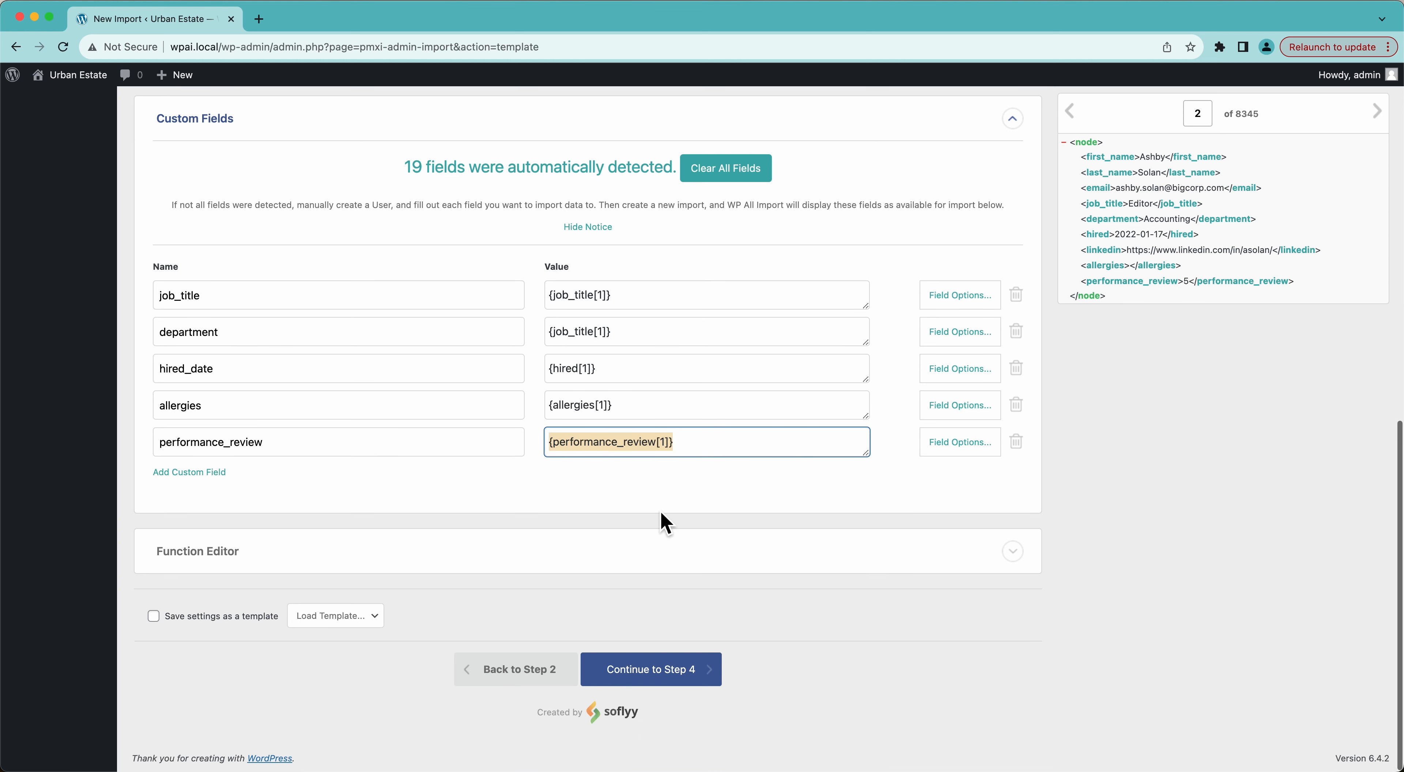
left_click(246, 556)
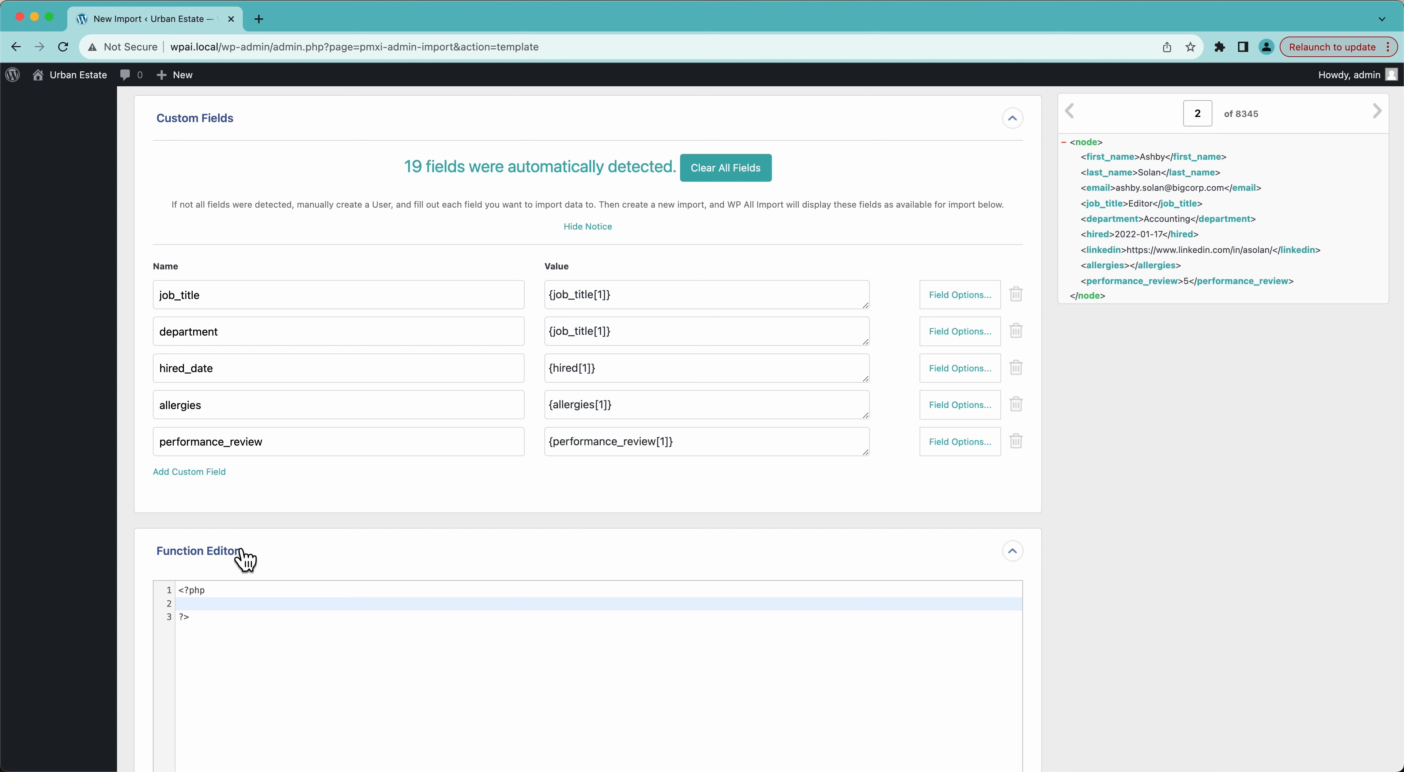
scroll(314, 616, "up", 2)
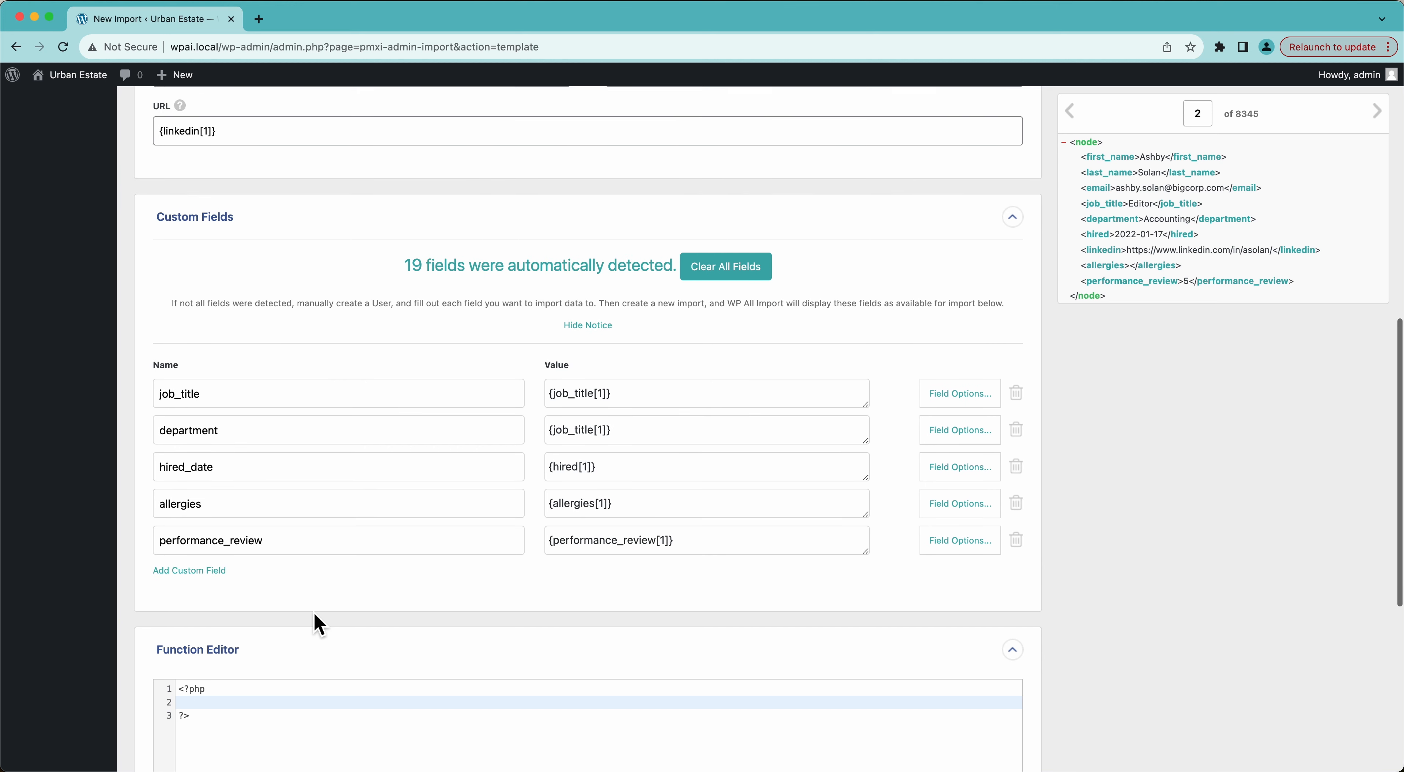
scroll(696, 455, "up", 5)
scroll(539, 496, "up", 5)
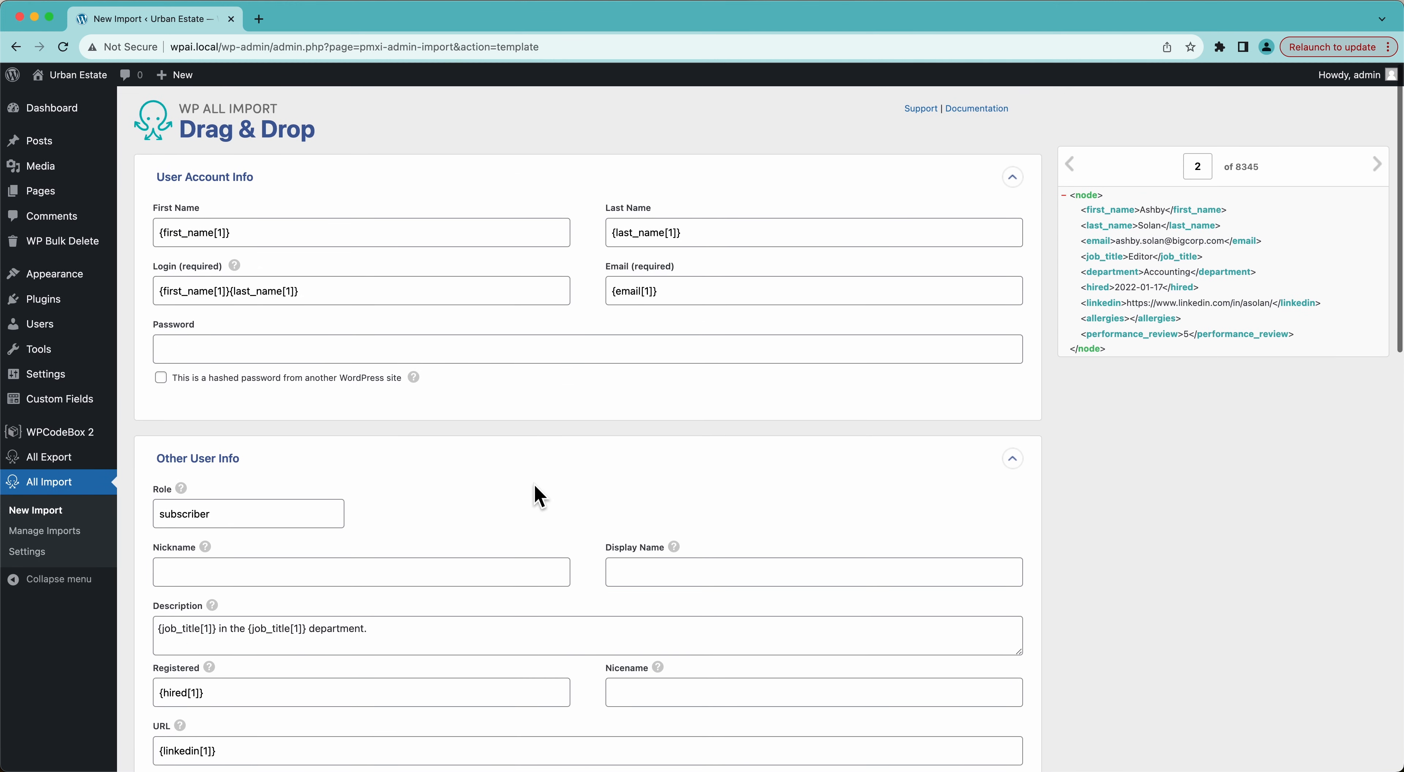
scroll(538, 496, "down", 9)
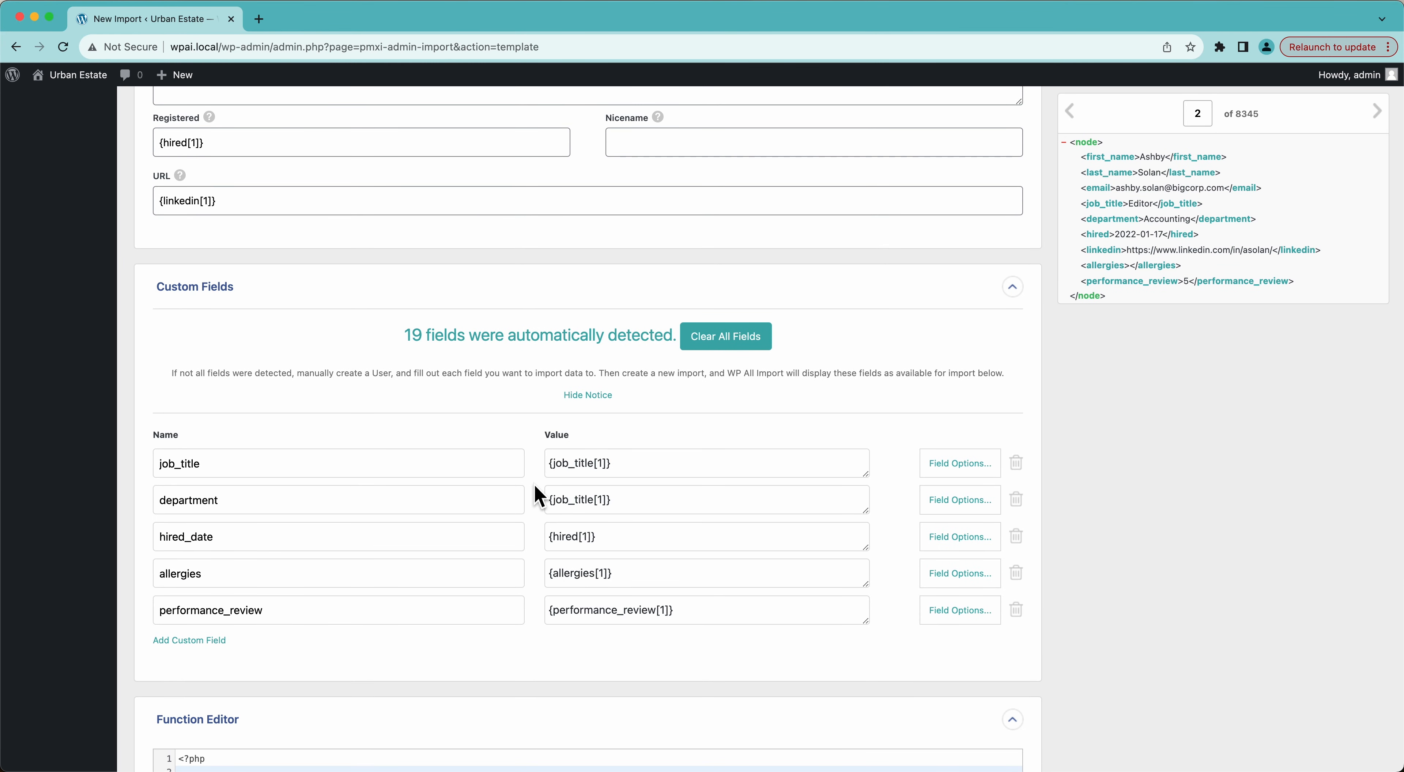
scroll(537, 495, "down", 3)
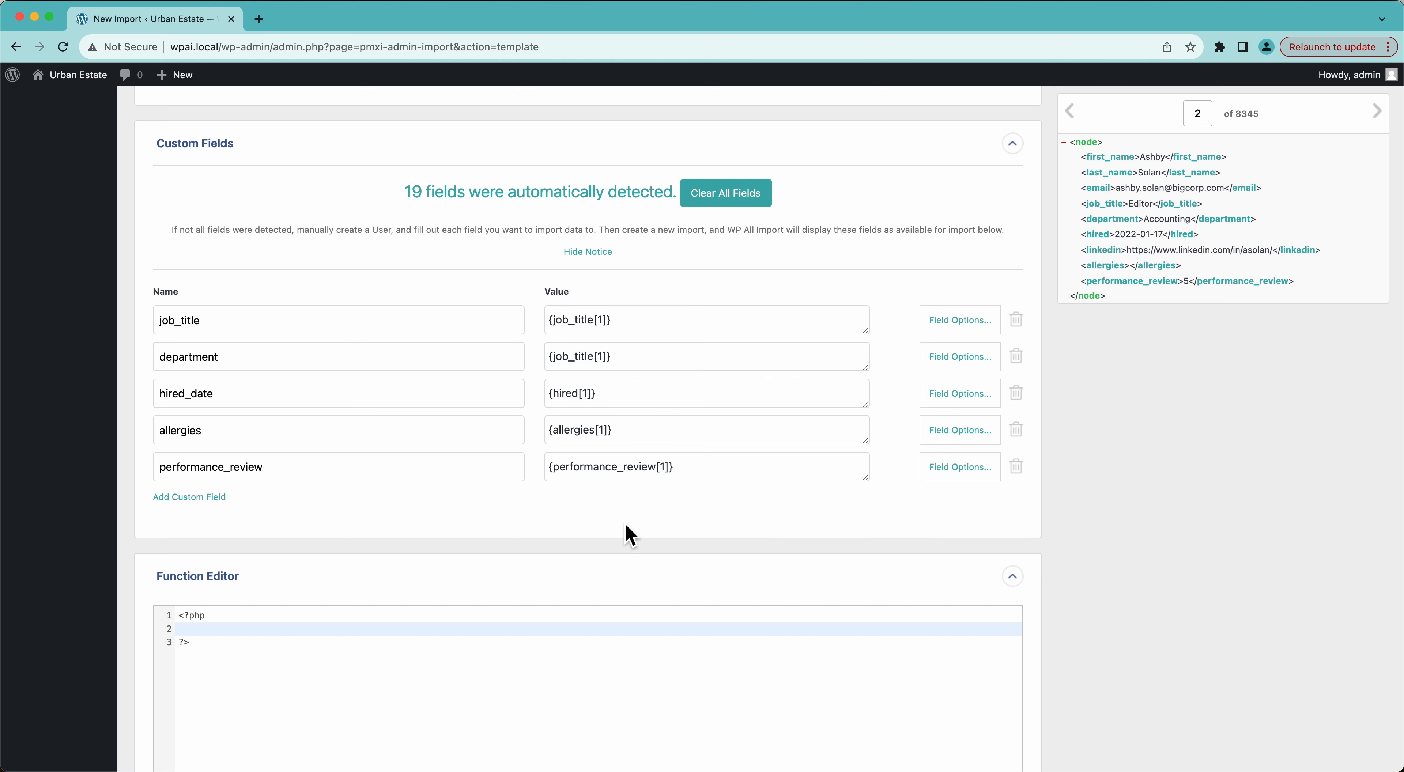
scroll(629, 535, "down", 2)
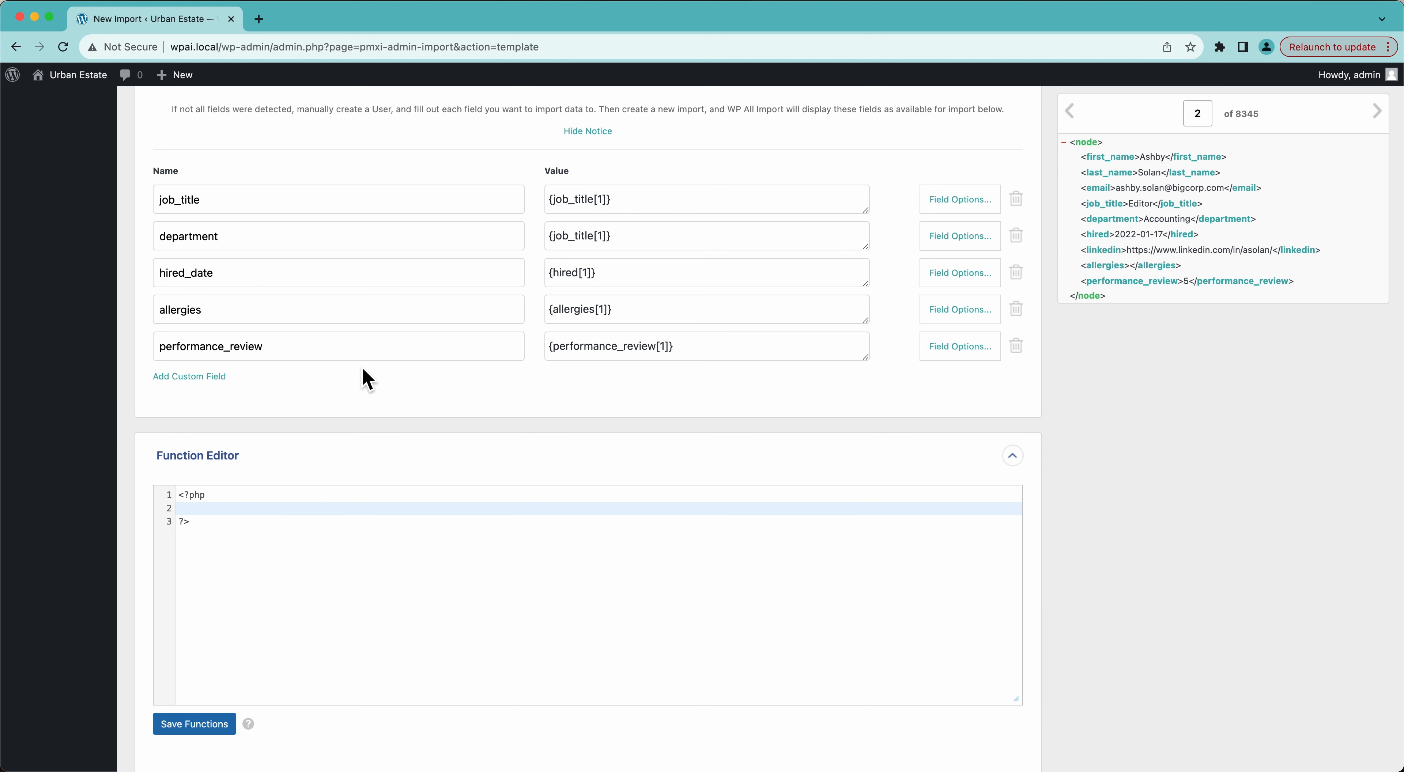
left_click(649, 463)
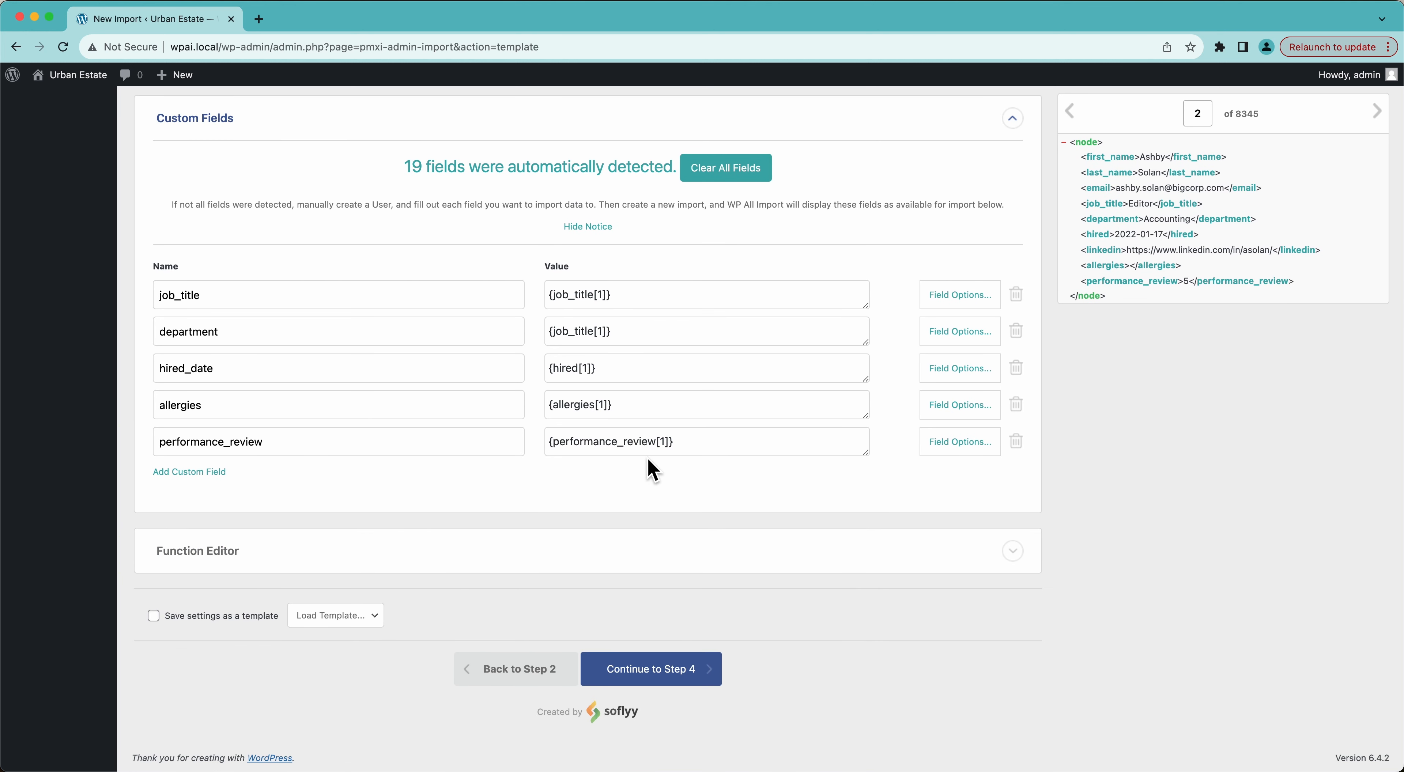
Auto-detect {first_name[1]}{last_name[1]} as unique identifier and keep Update all data selected.
left_click(688, 676)
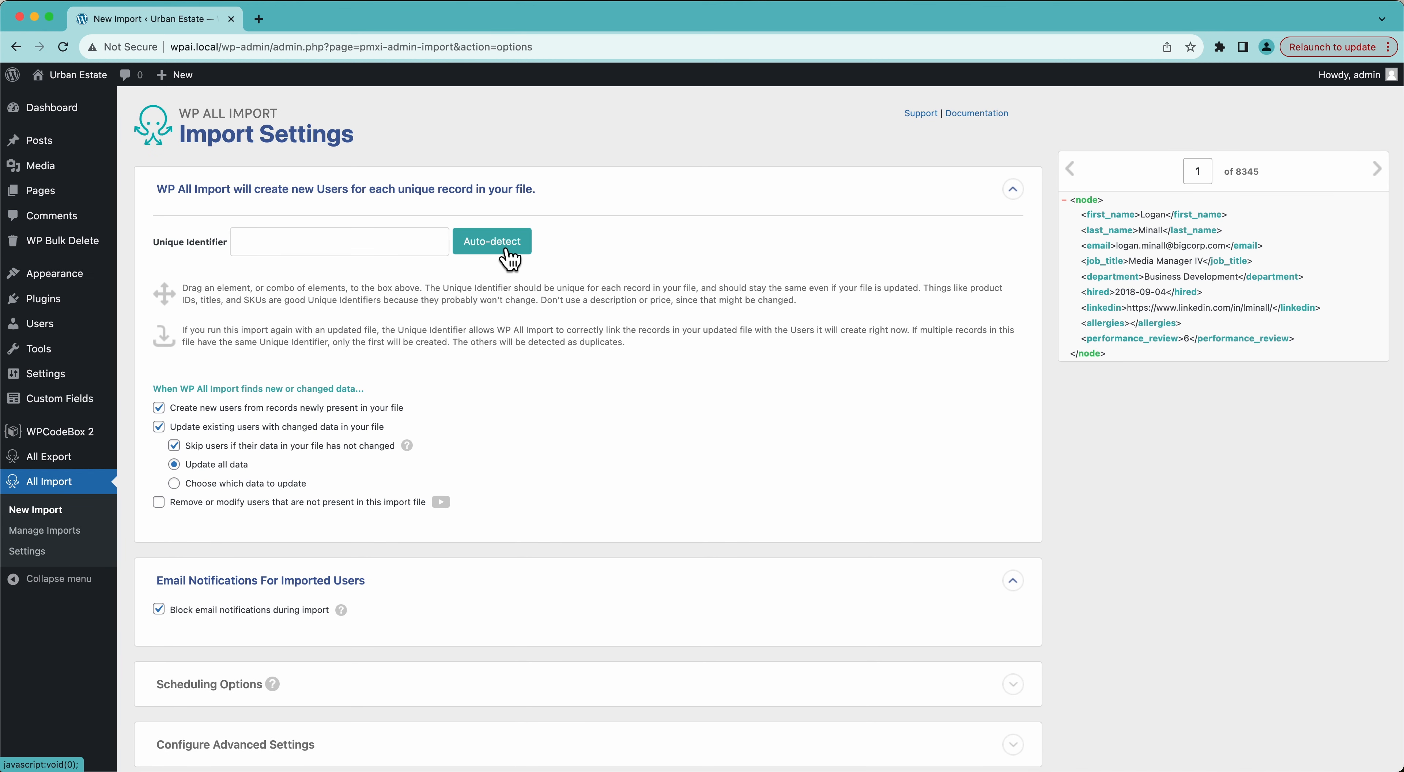
left_click(492, 241)
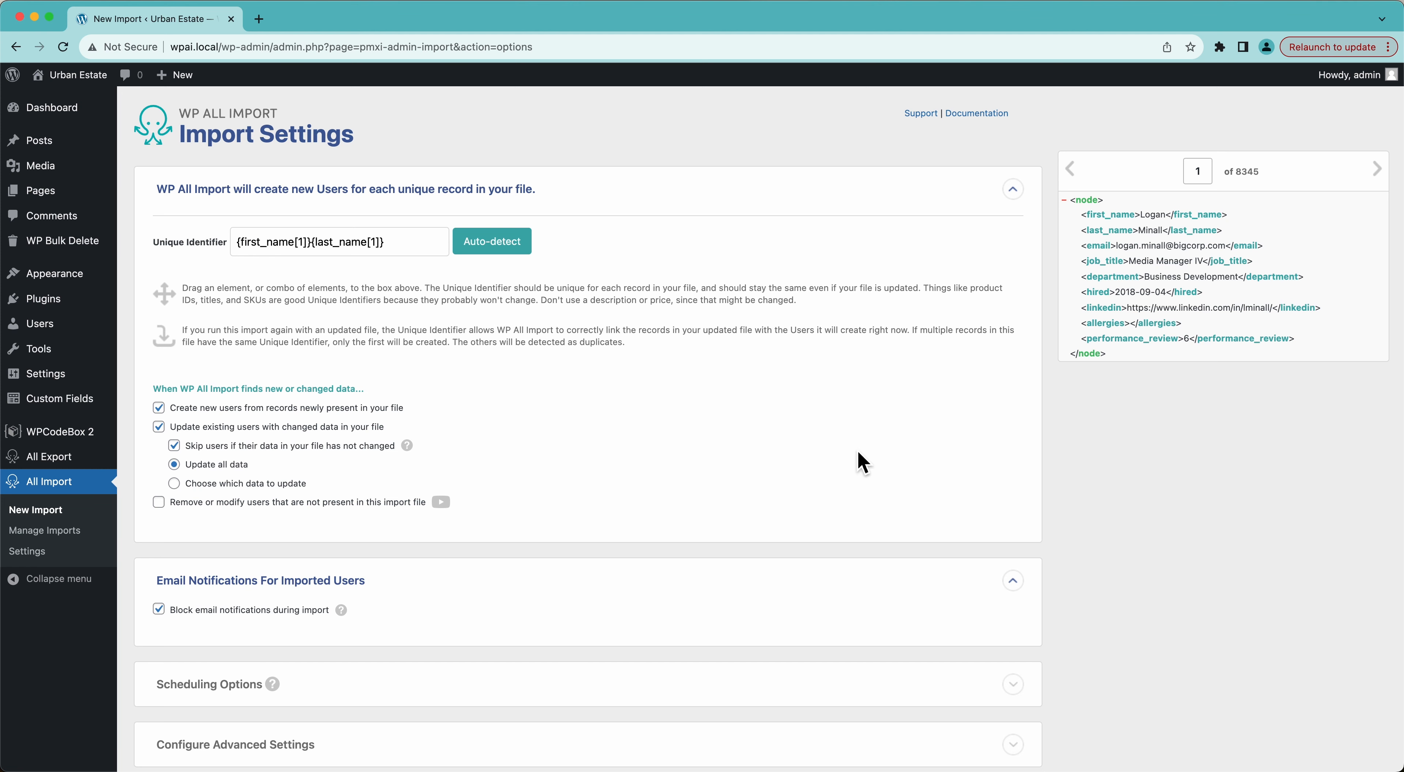
scroll(861, 461, "down", 3)
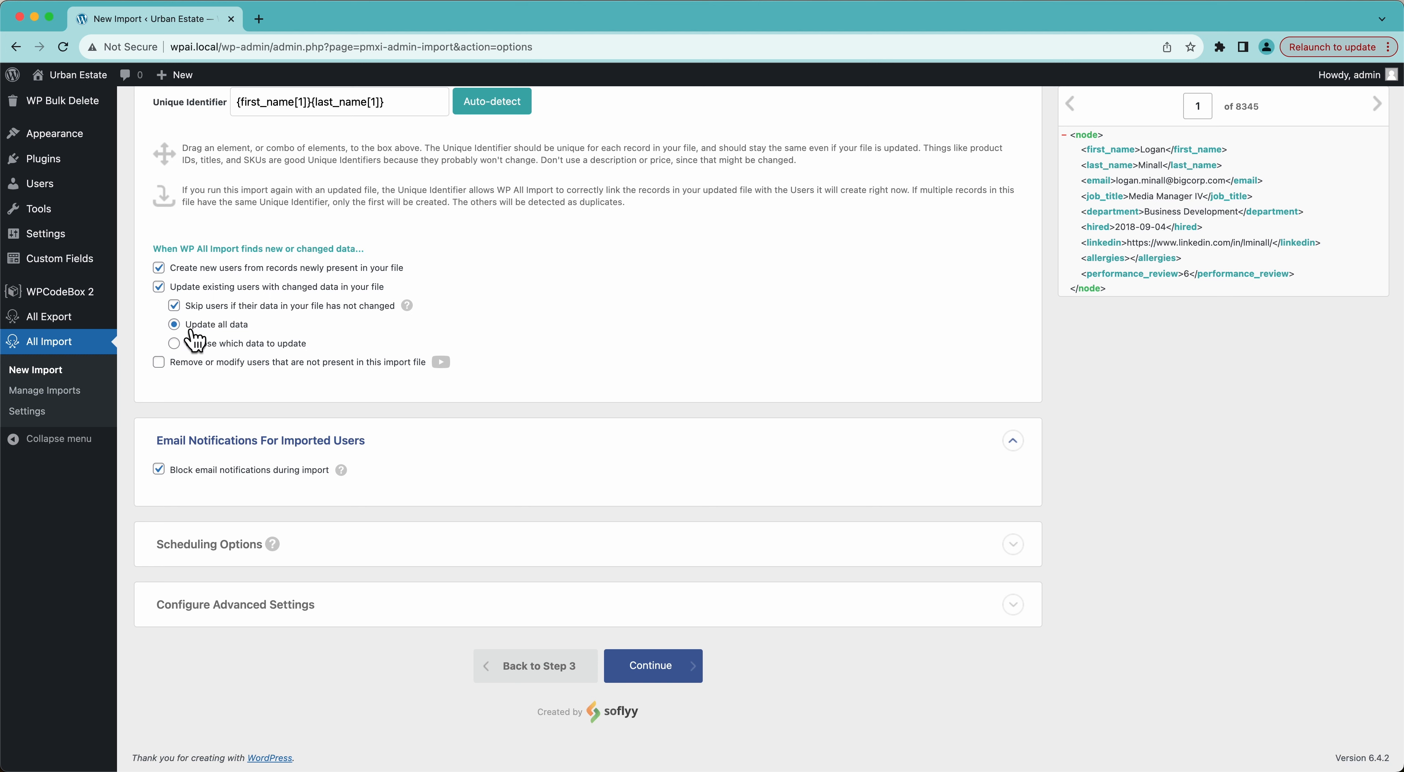
left_click(218, 347)
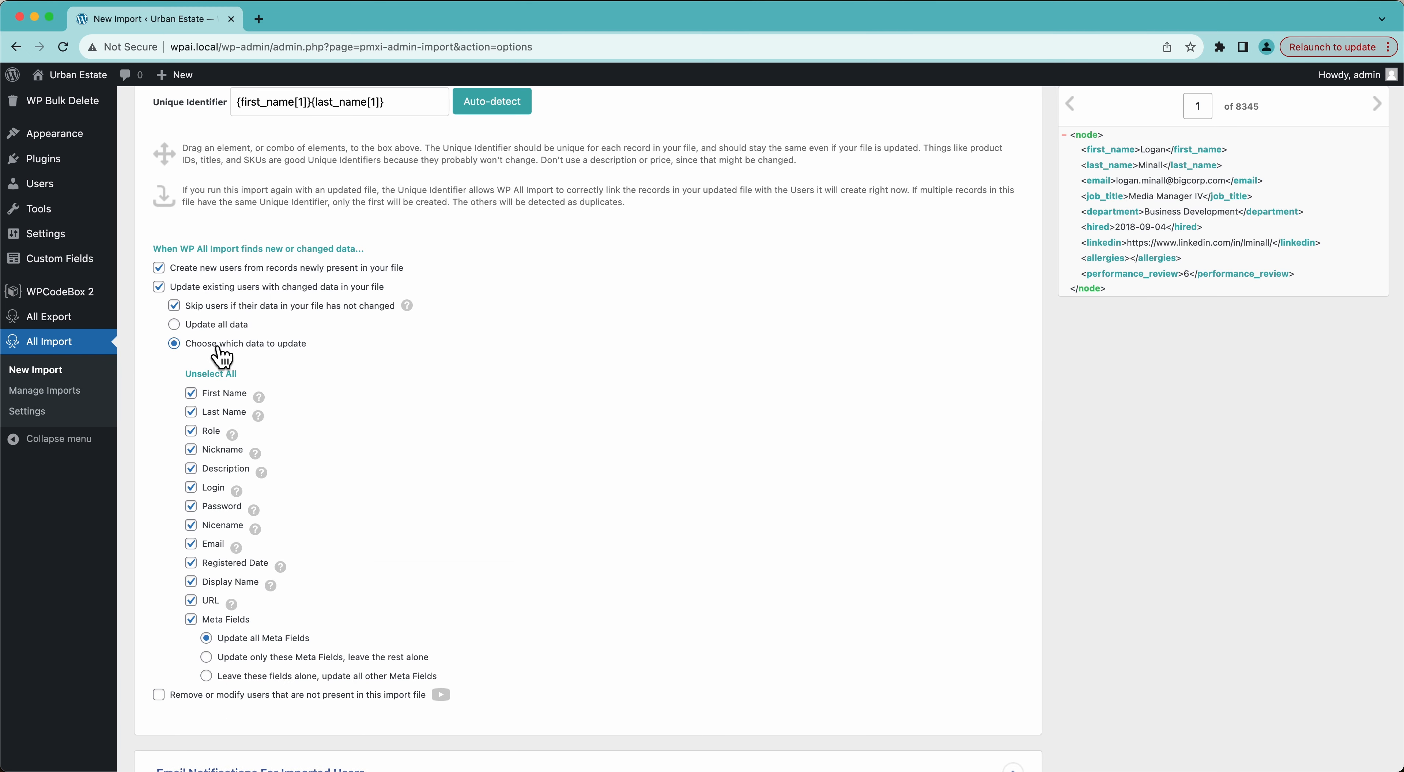
left_click(206, 333)
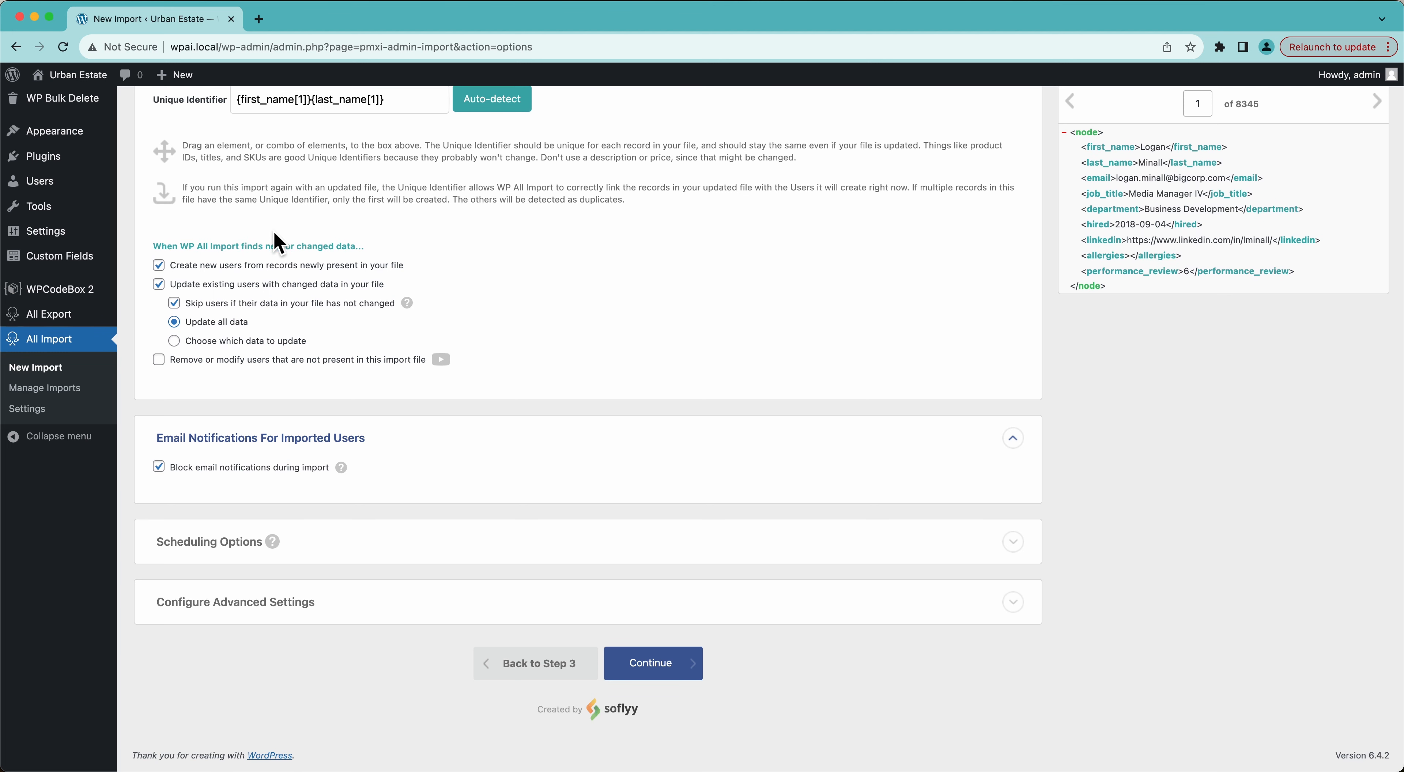
left_click(160, 465)
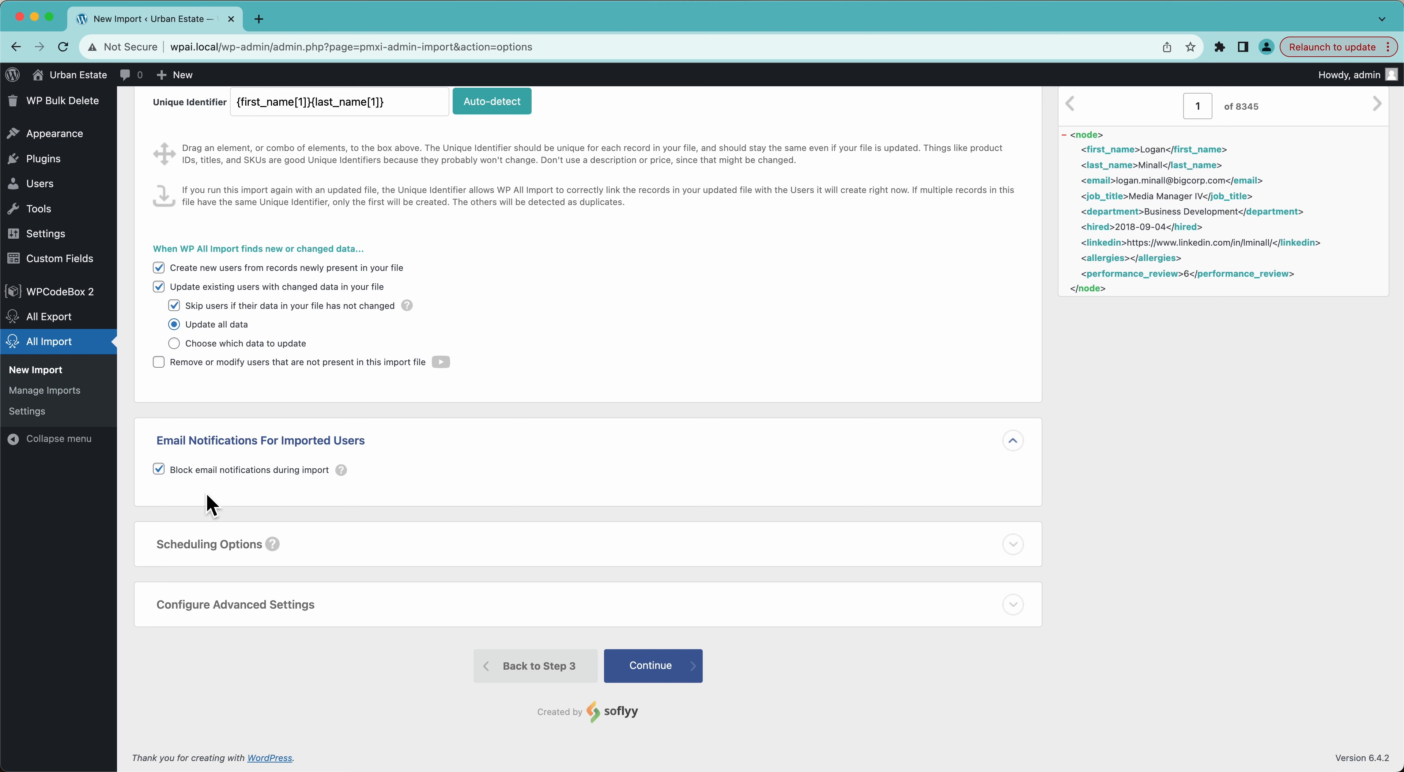
left_click(239, 473)
left_click(187, 471)
Try limiting the import to records 1-10, then revert to importing all records.
mouse_move(439, 552)
left_click(330, 617)
scroll(329, 611, "down", 5)
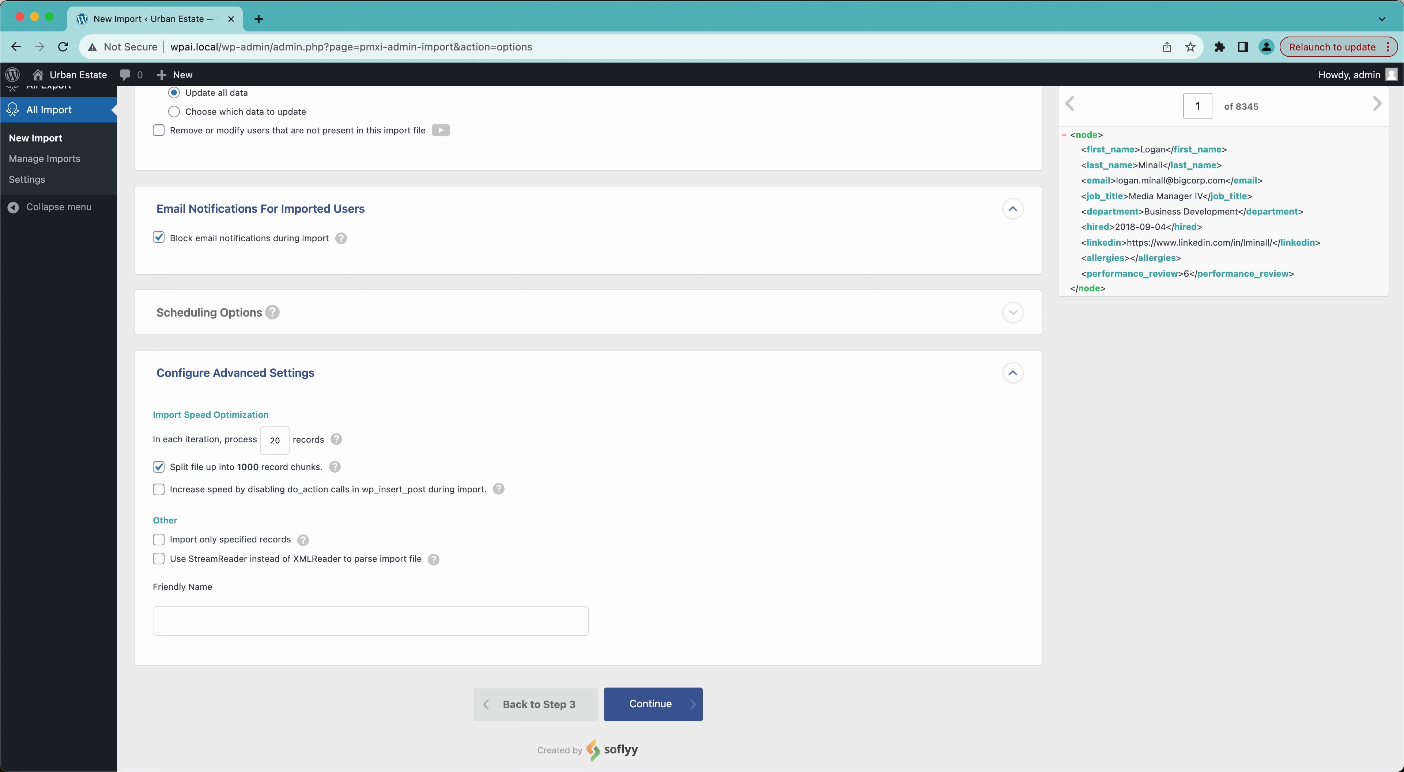
left_click(259, 541)
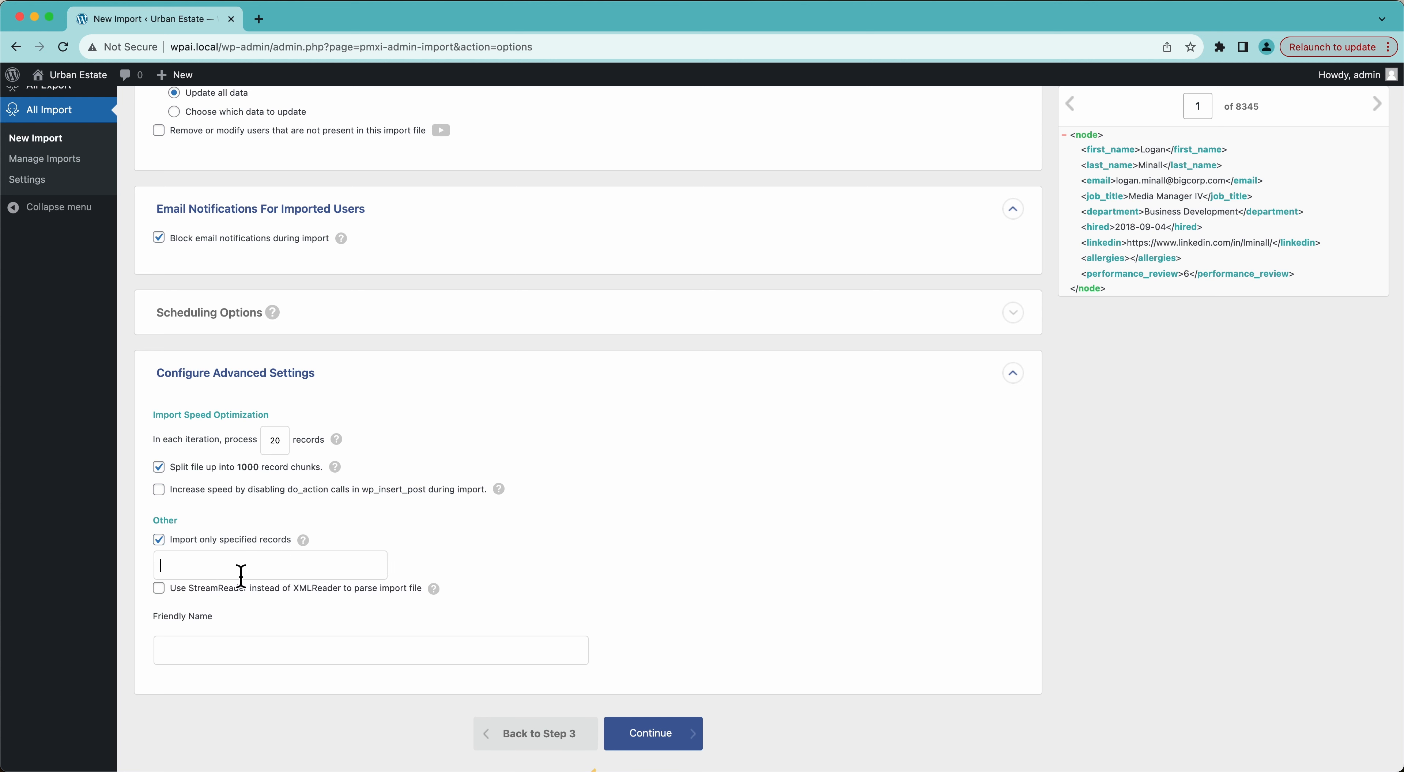
type("1-10")
mouse_move(304, 543)
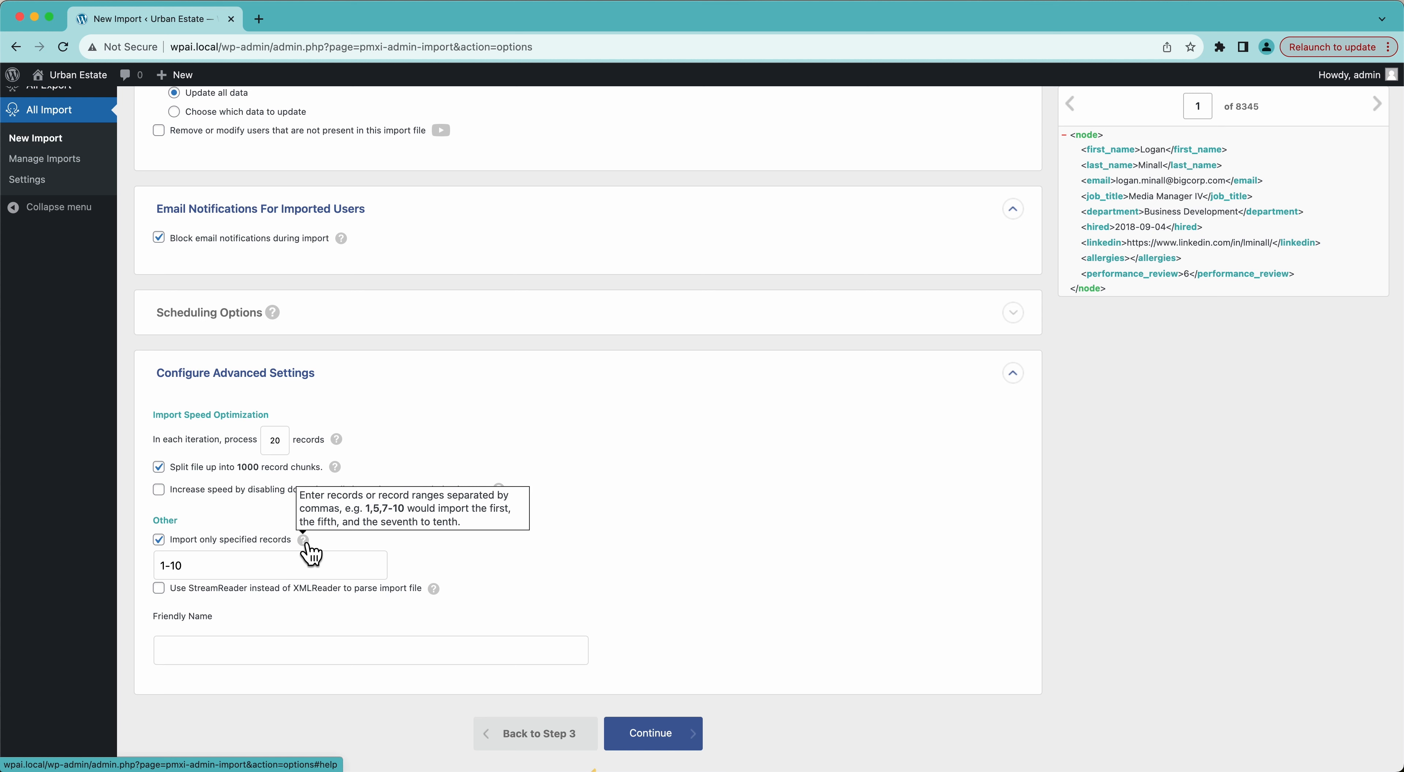
left_click(159, 541)
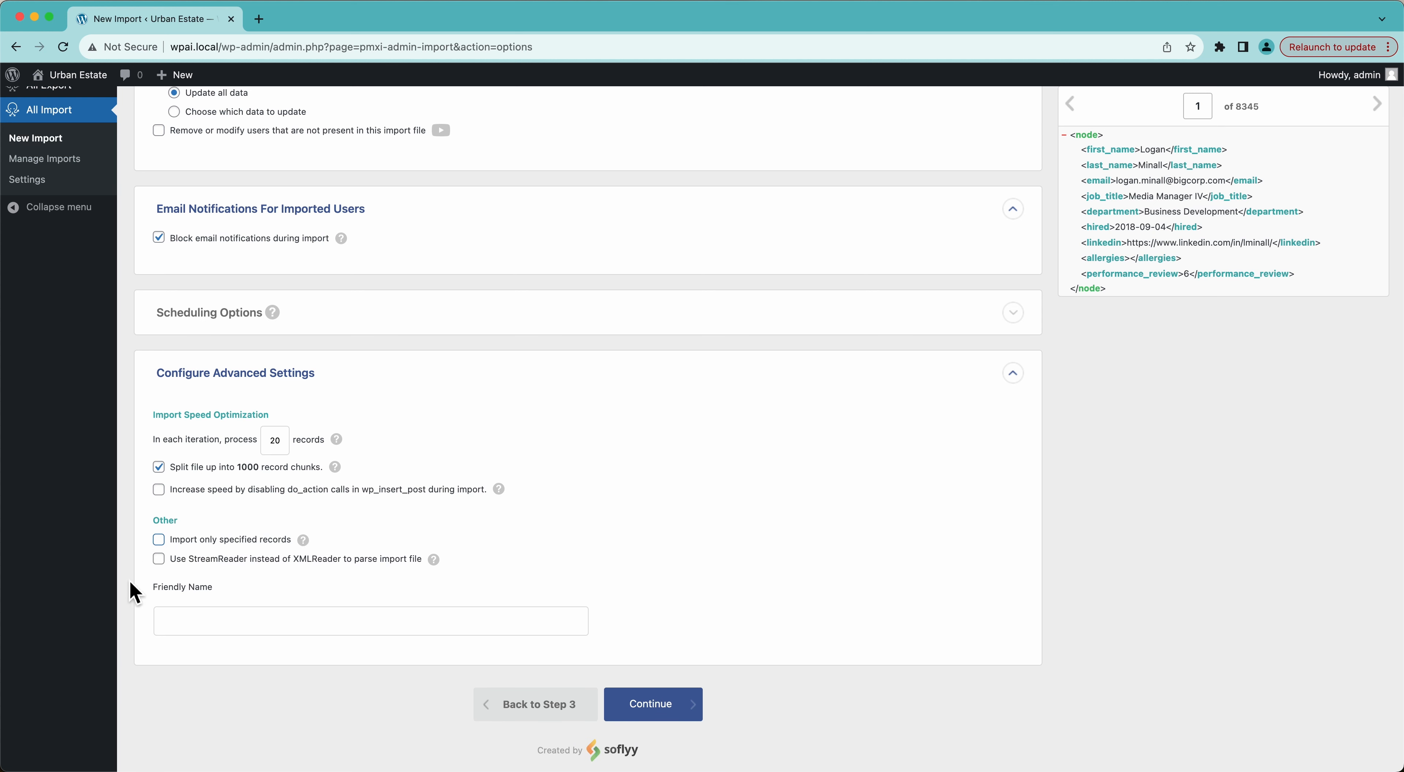
Enter 'Job Info' as the import's friendly name.
left_click(230, 620)
type("Job Info")
scroll(210, 586, "up", 1)
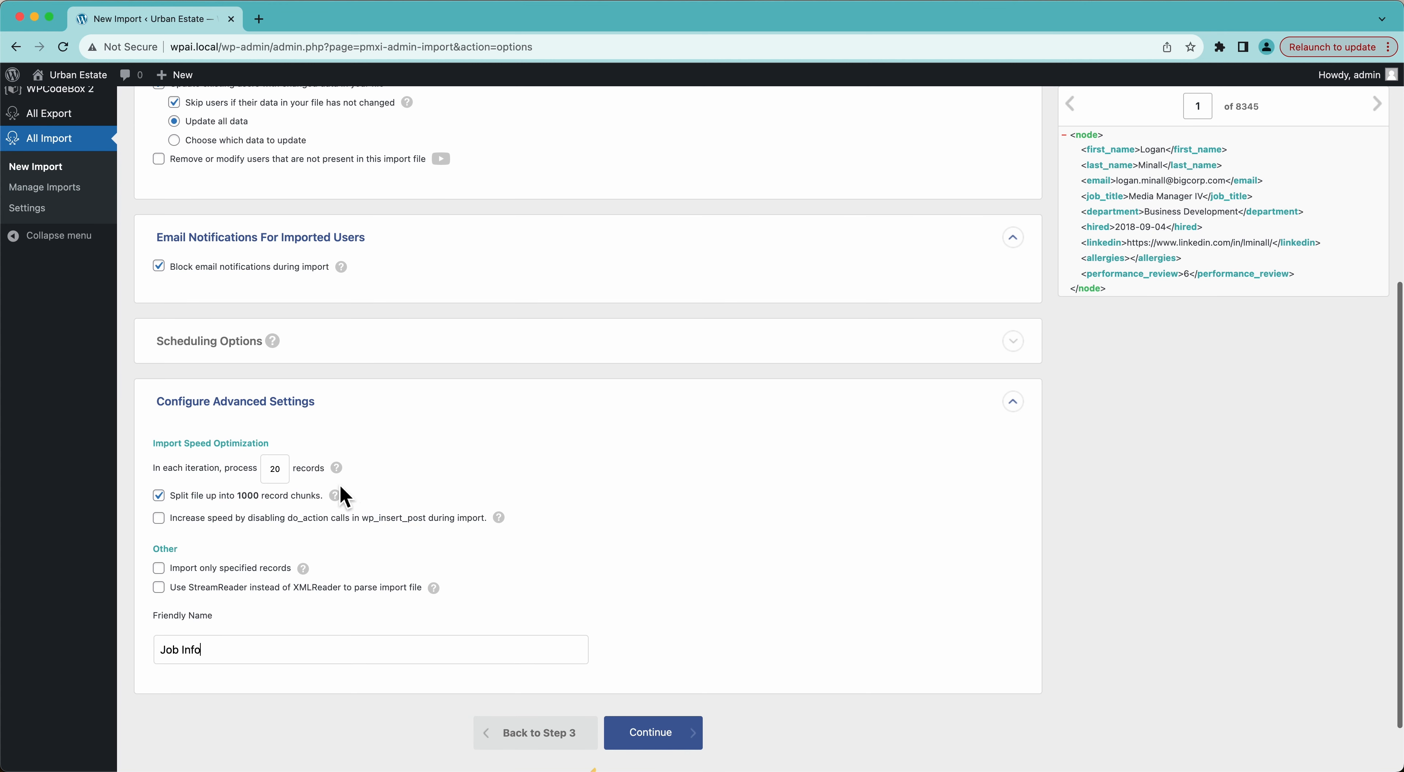
scroll(643, 665, "down", 2)
Continue to Confirm & Run and start the import until Import Complete appears.
left_click(644, 665)
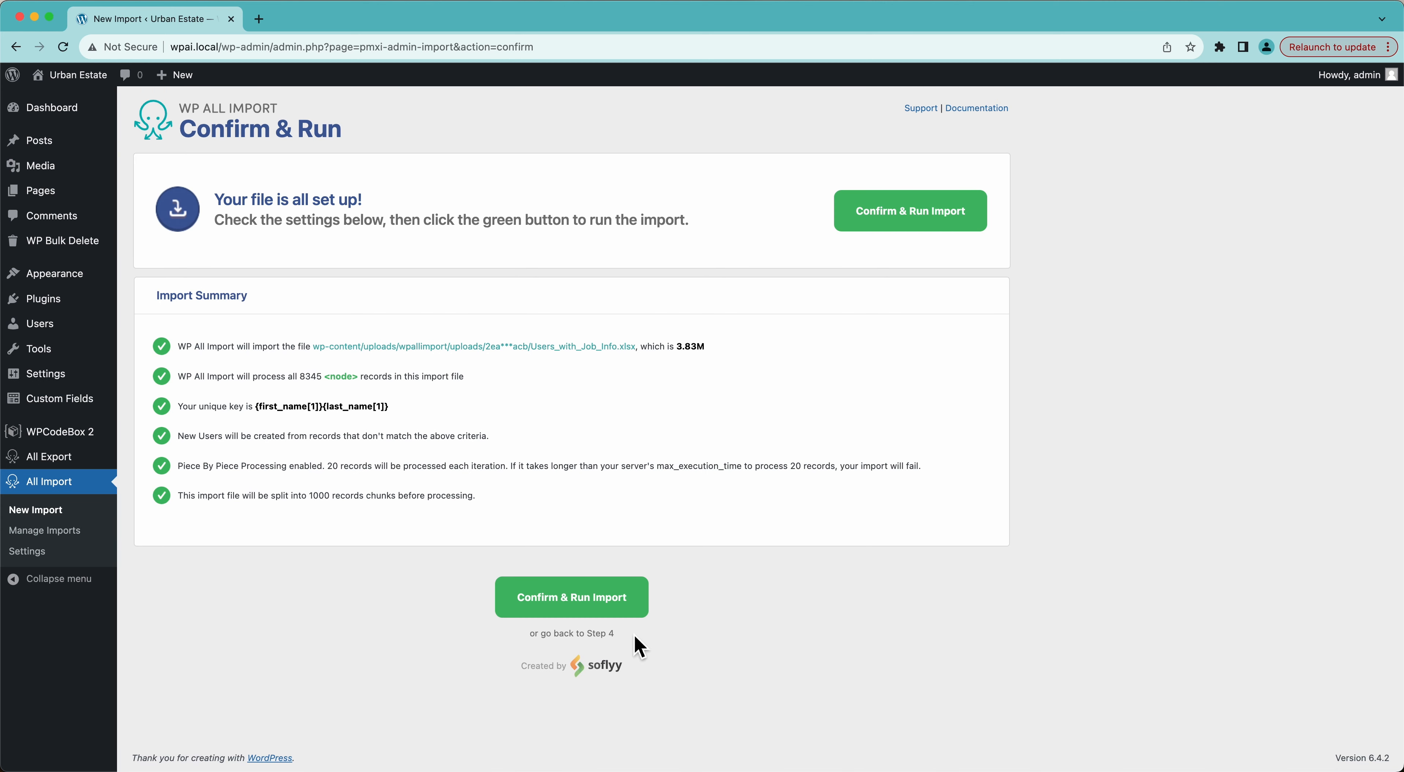
left_click(879, 214)
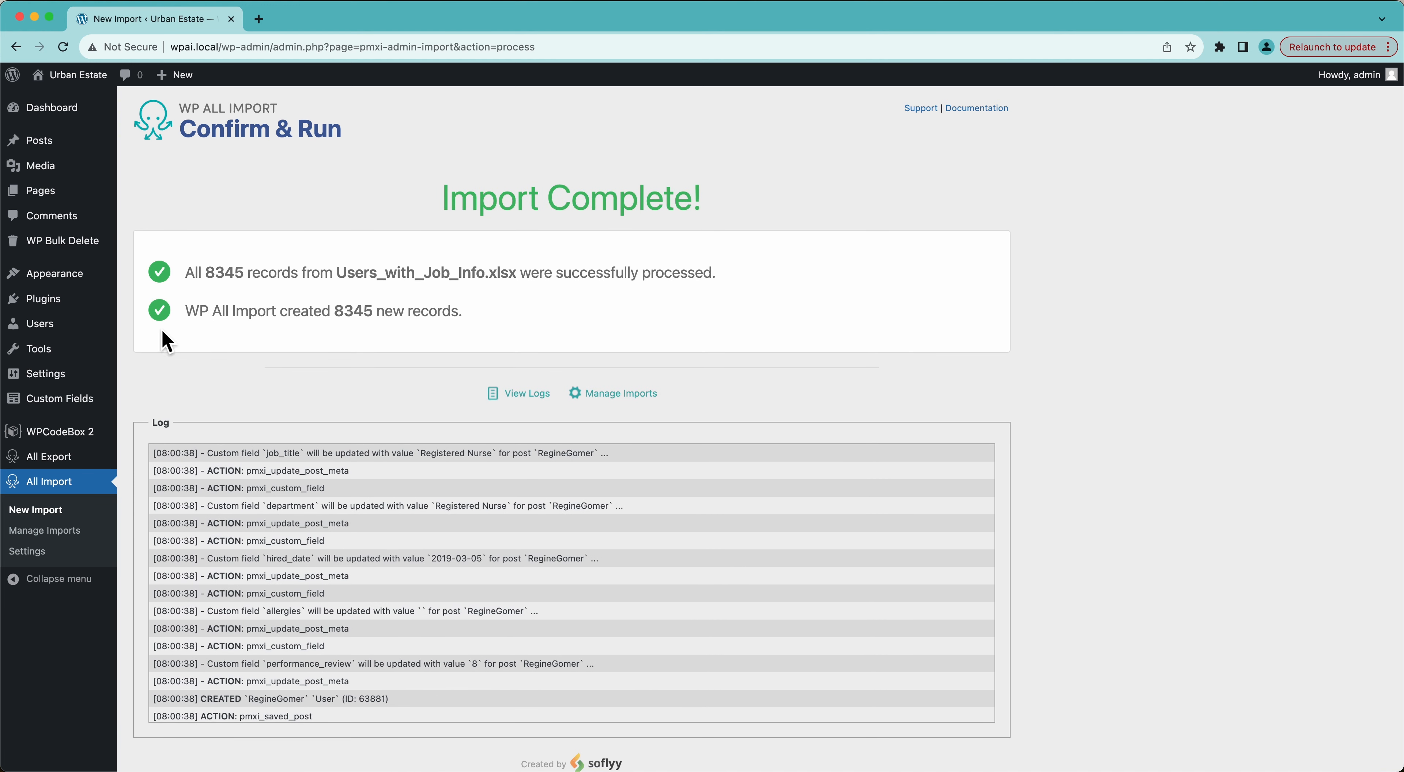
mouse_move(57, 326)
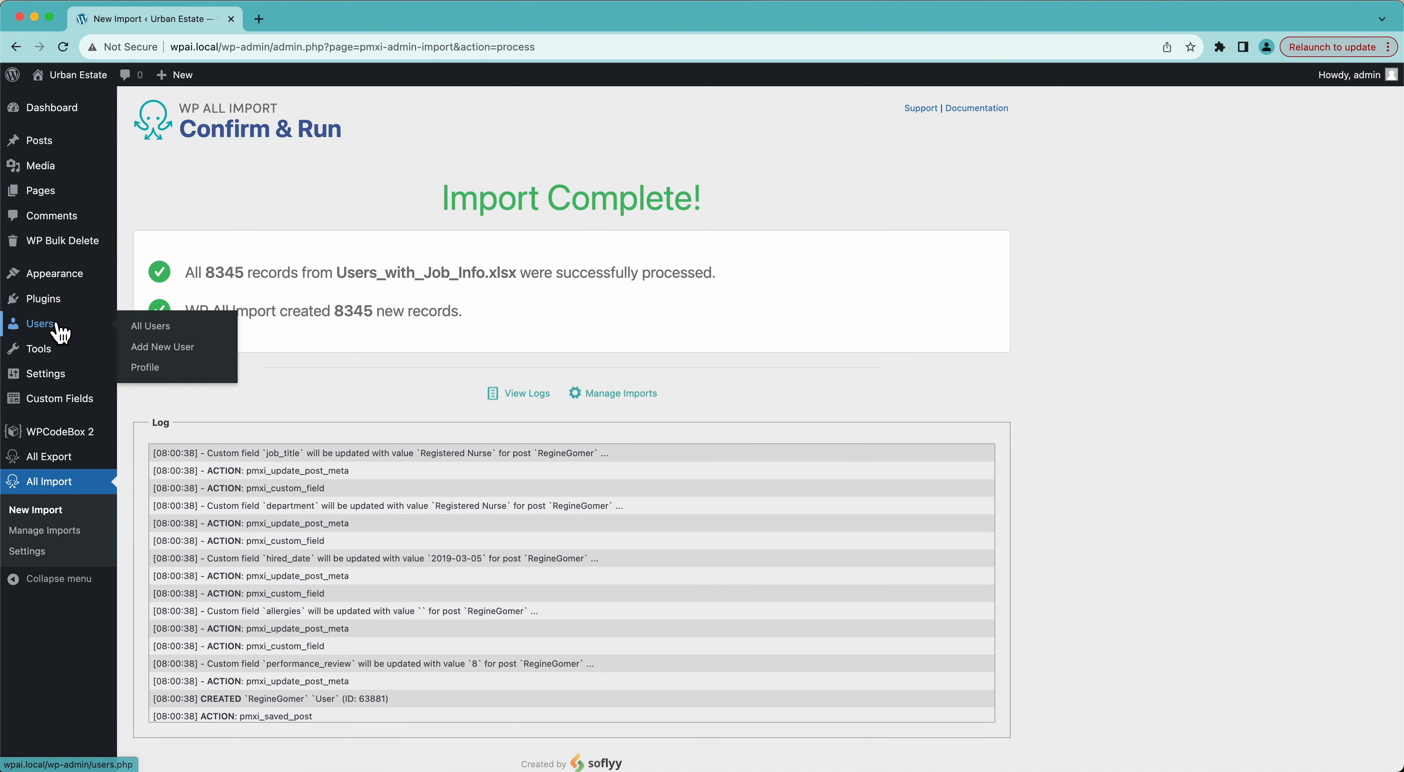